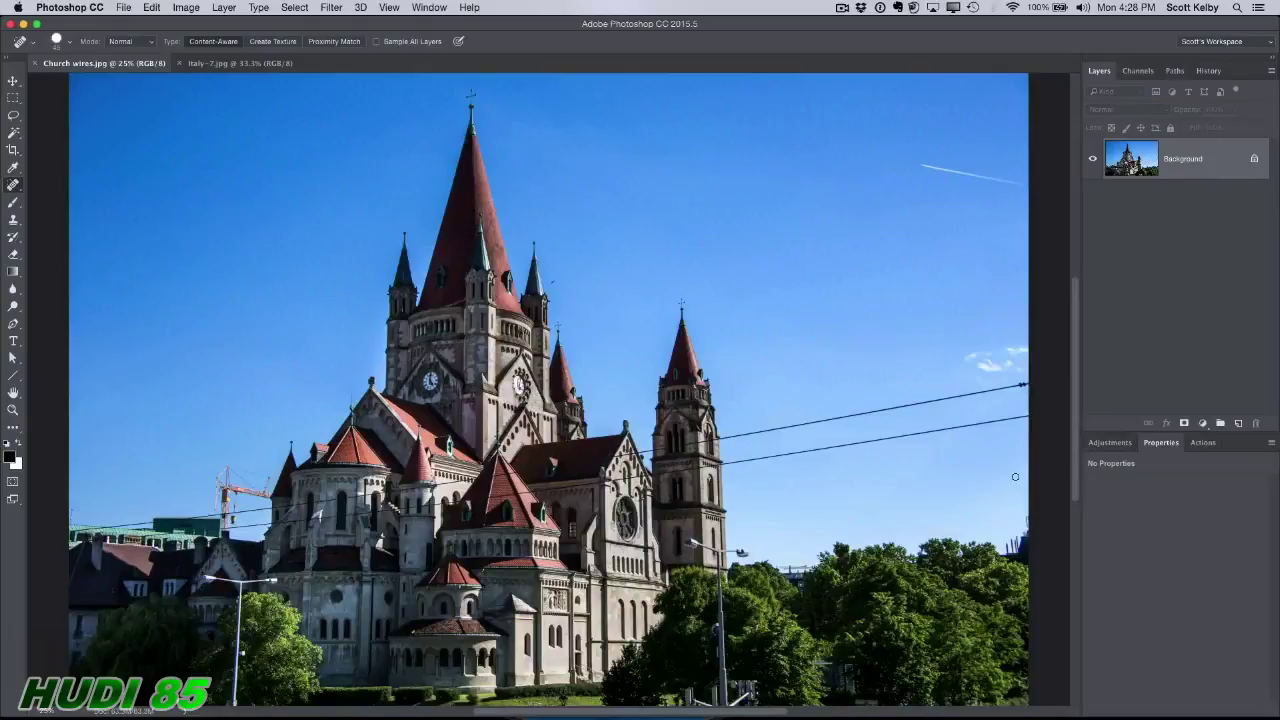
Inspect up close the two wires crossing the church facade, the tower and the sky.
drag(895, 514, 933, 499)
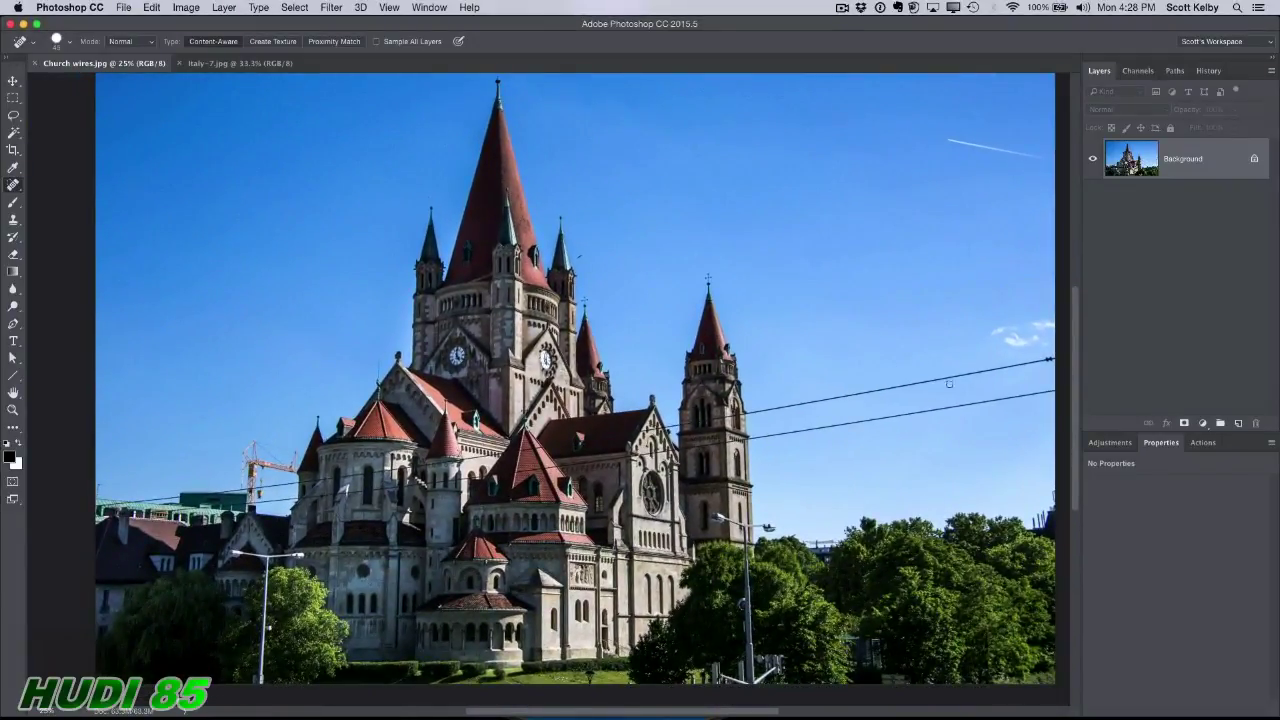
key(super+plus)
key(super+plus)
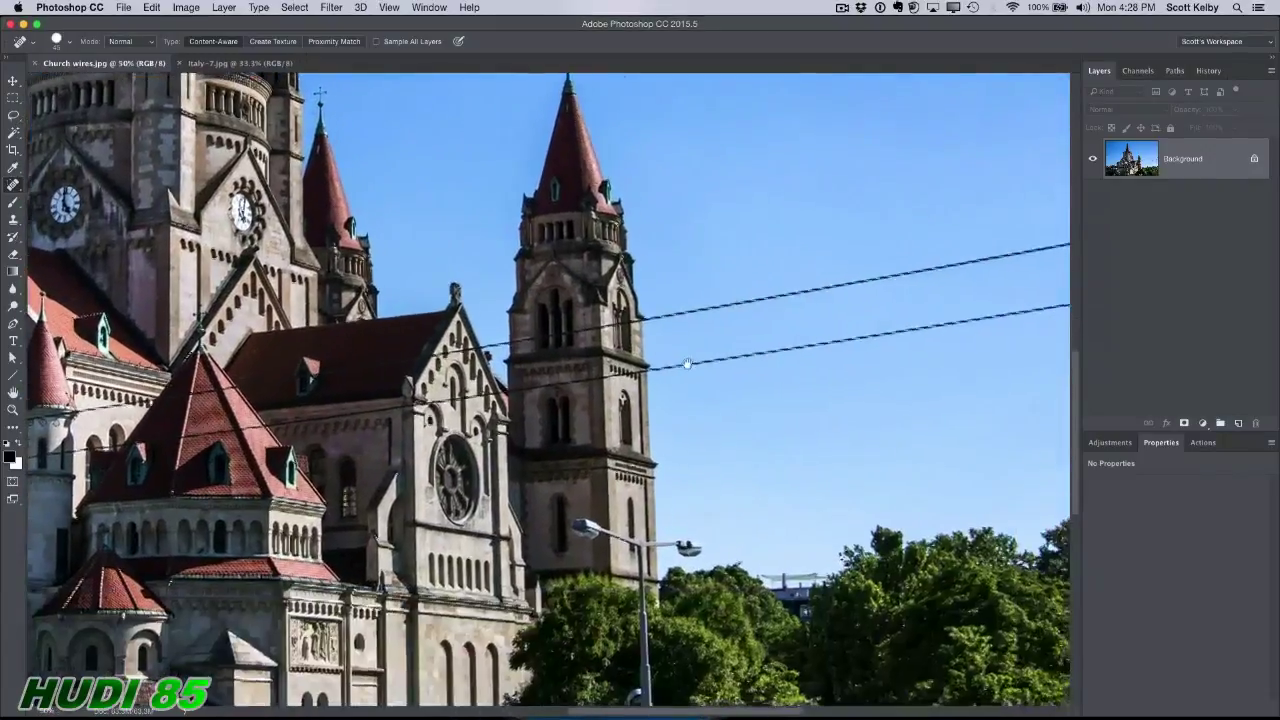
drag(687, 364, 363, 403)
drag(631, 345, 1123, 248)
drag(140, 416, 8, 297)
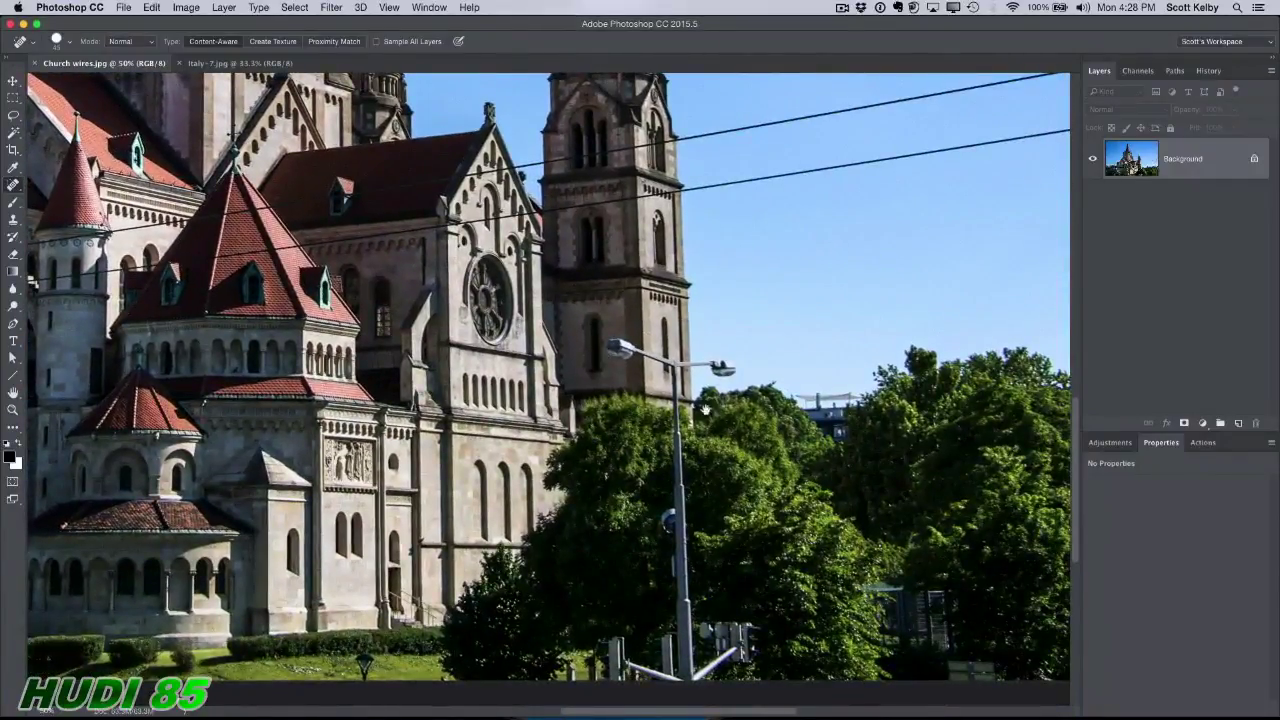
drag(861, 312, 779, 489)
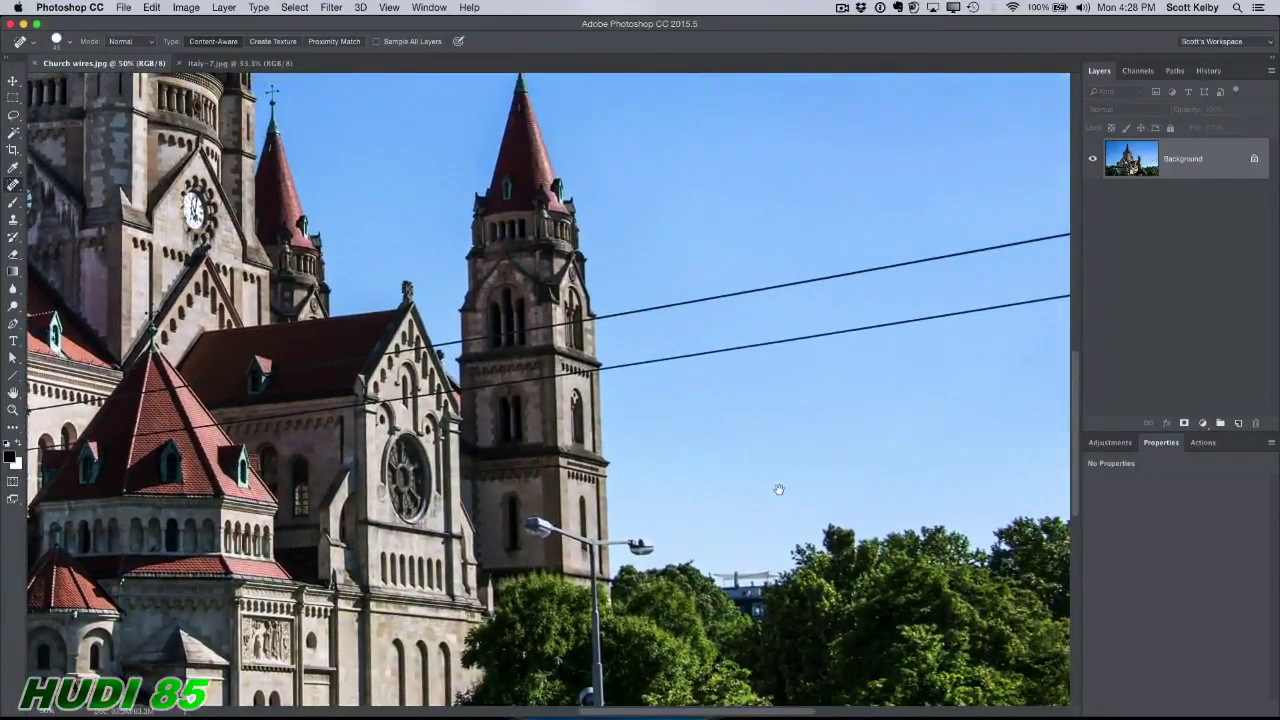
Remove both wires from the open sky between the church tower and the image edge with straight Spot Healing Brush strokes.
click(18, 191)
click(62, 187)
click(650, 362)
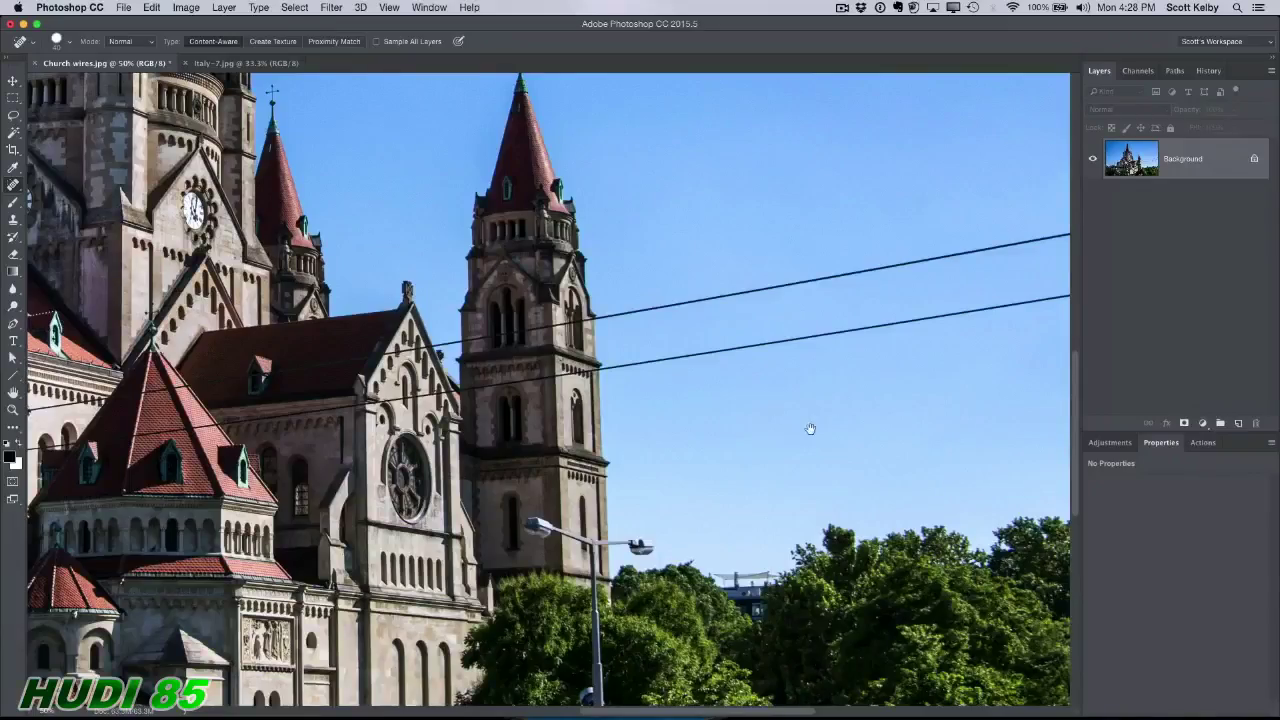
drag(810, 428, 505, 455)
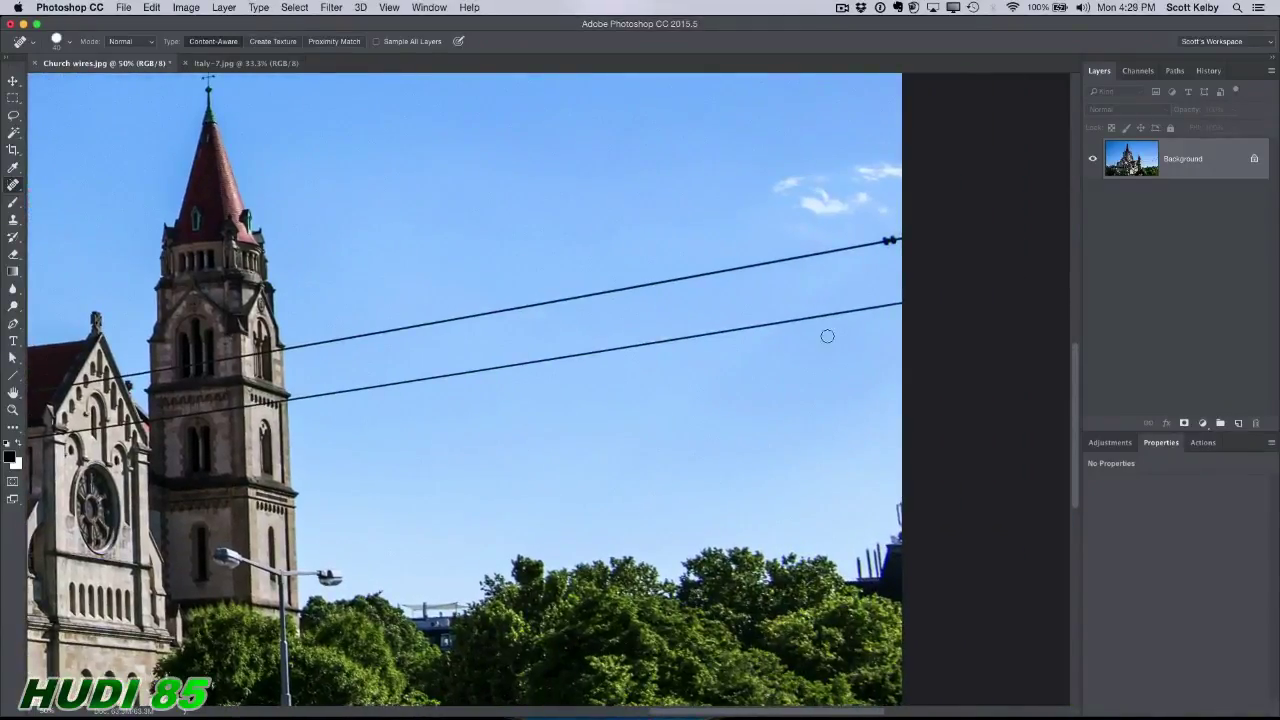
shift+click(897, 304)
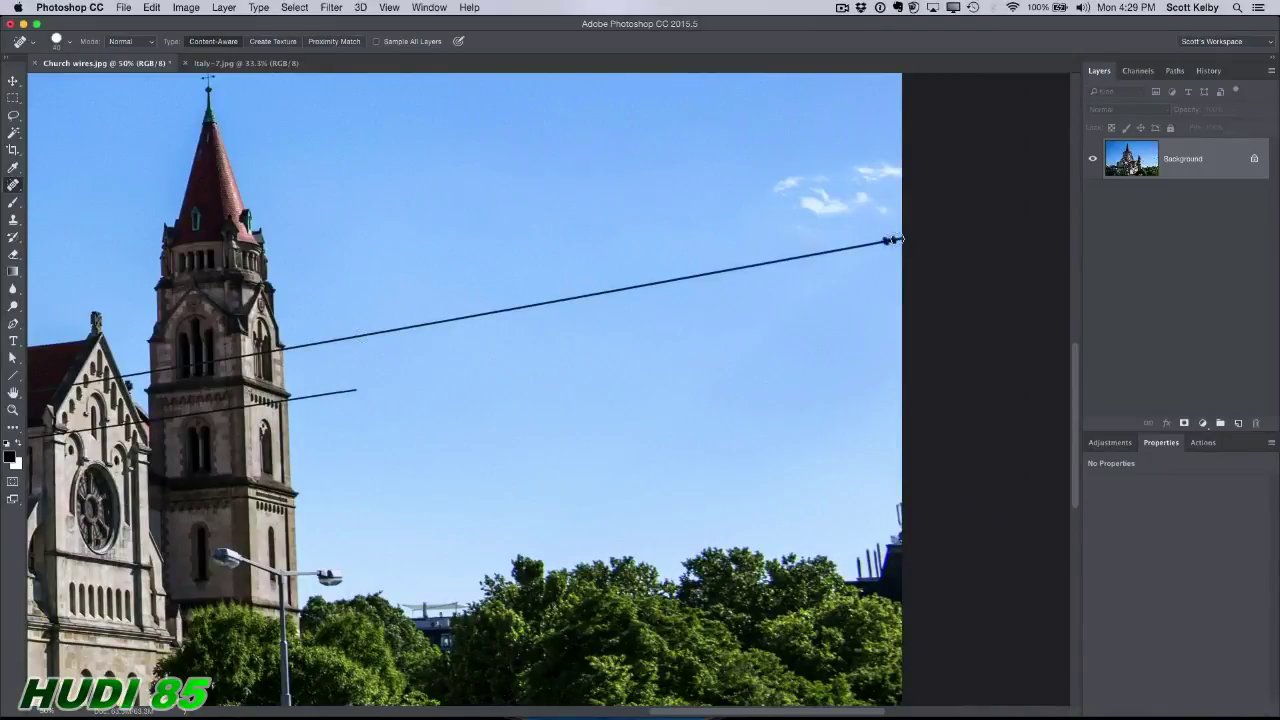
shift+click(890, 240)
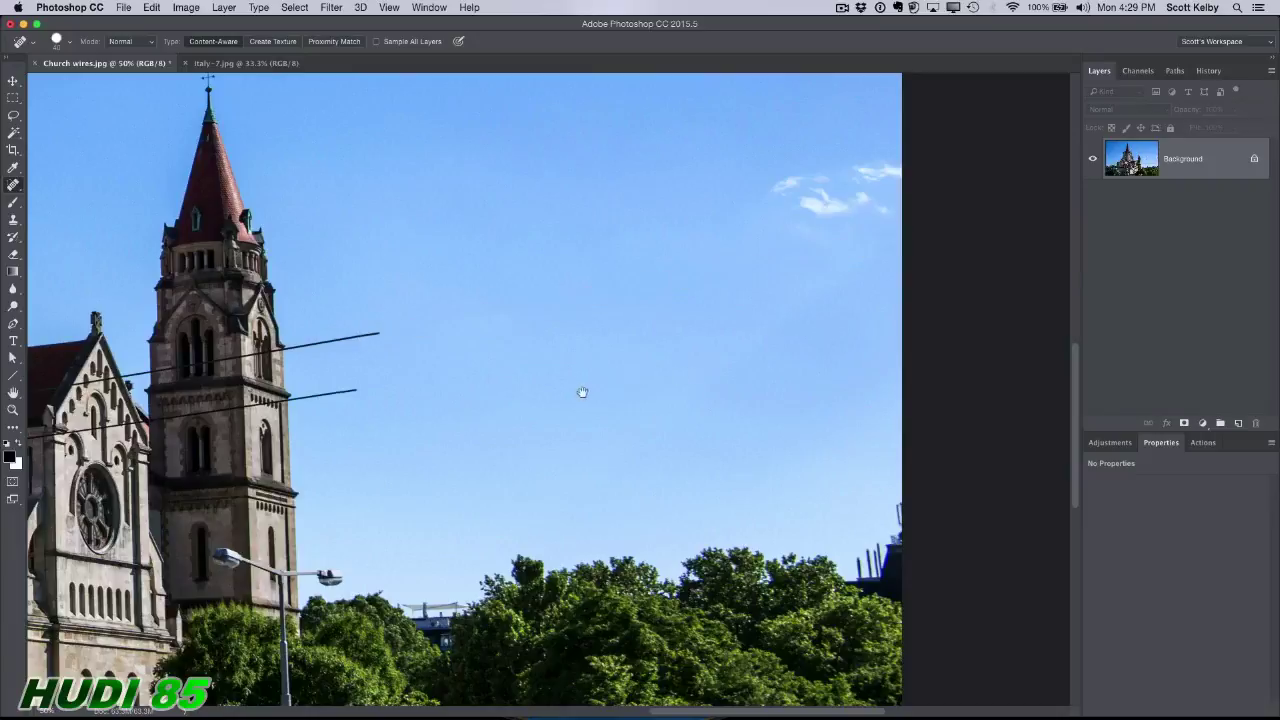
Remove the upper wire's remaining stretch beside and across the tower with the Spot Healing Brush.
drag(582, 392, 954, 357)
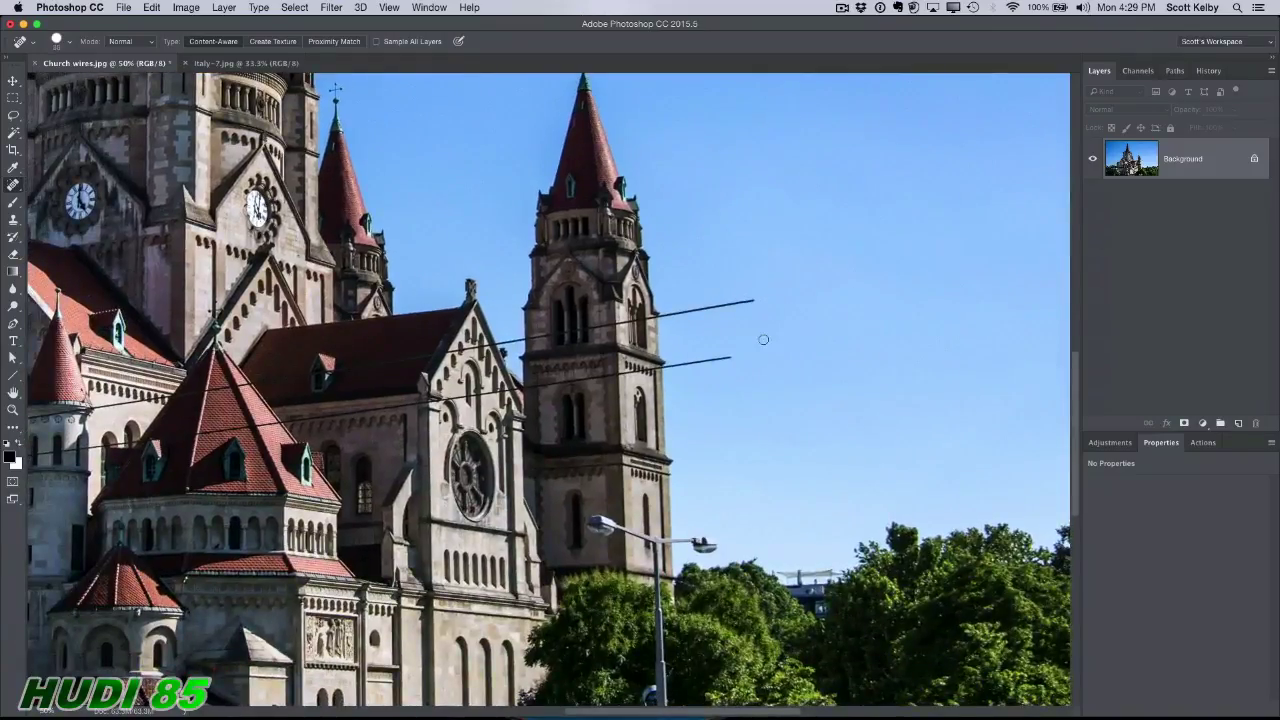
scroll(846, 323, left, 5)
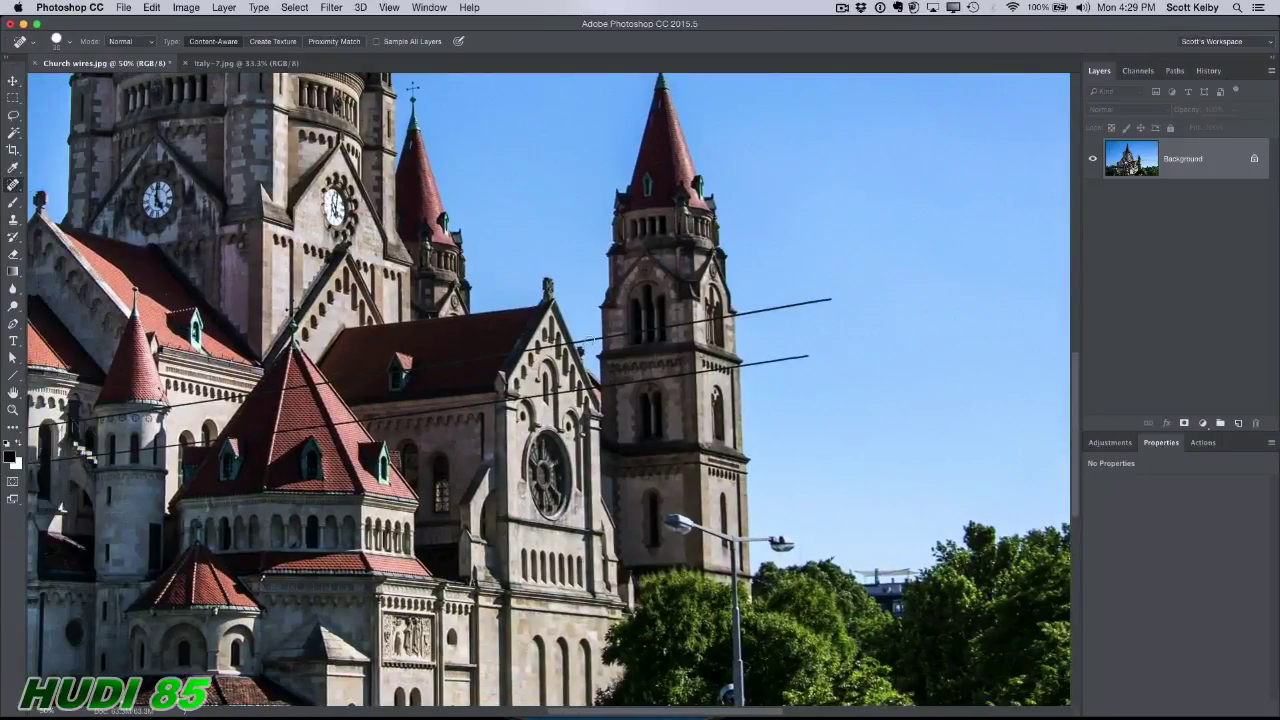
drag(664, 330, 840, 297)
key(super+plus)
key(super+plus)
key(super+plus)
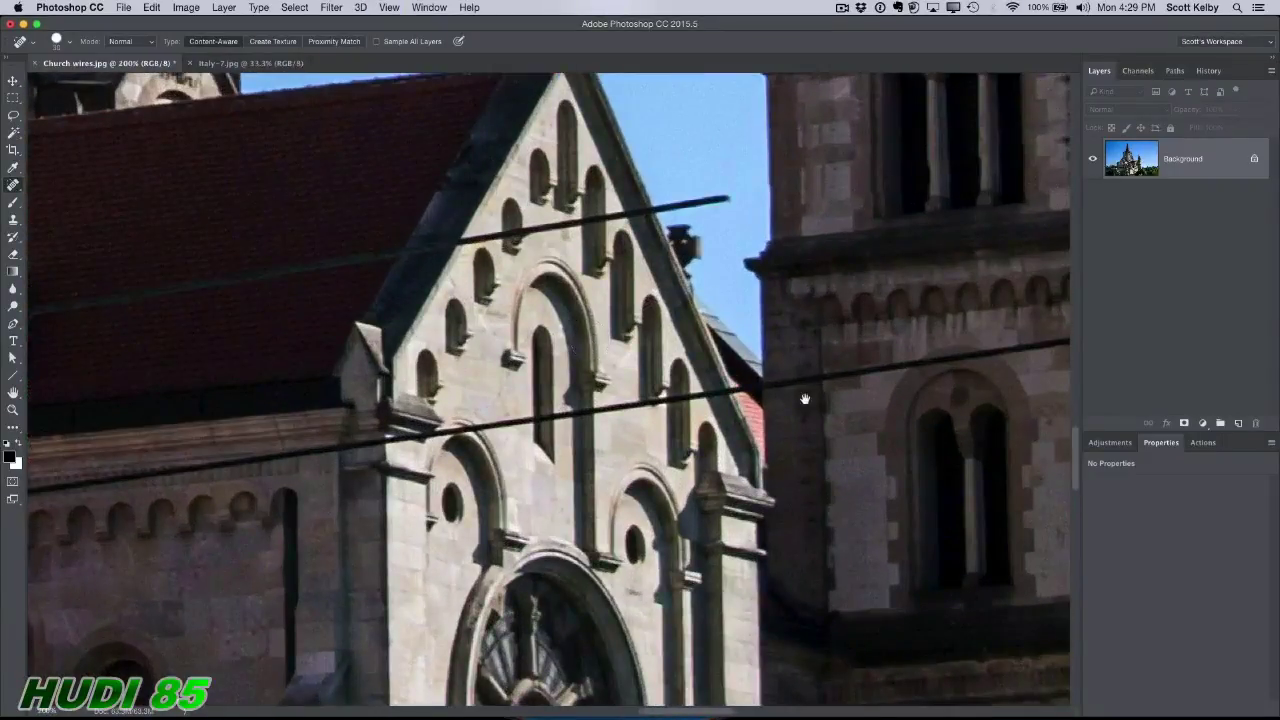
Try to cover the upper wire at the gable's sloping edge using the Clone Stamp with a smaller brush.
mouse_move(805, 399)
mouse_down()
mouse_move(400, 491)
mouse_move(343, 534)
mouse_move(297, 543)
mouse_up()
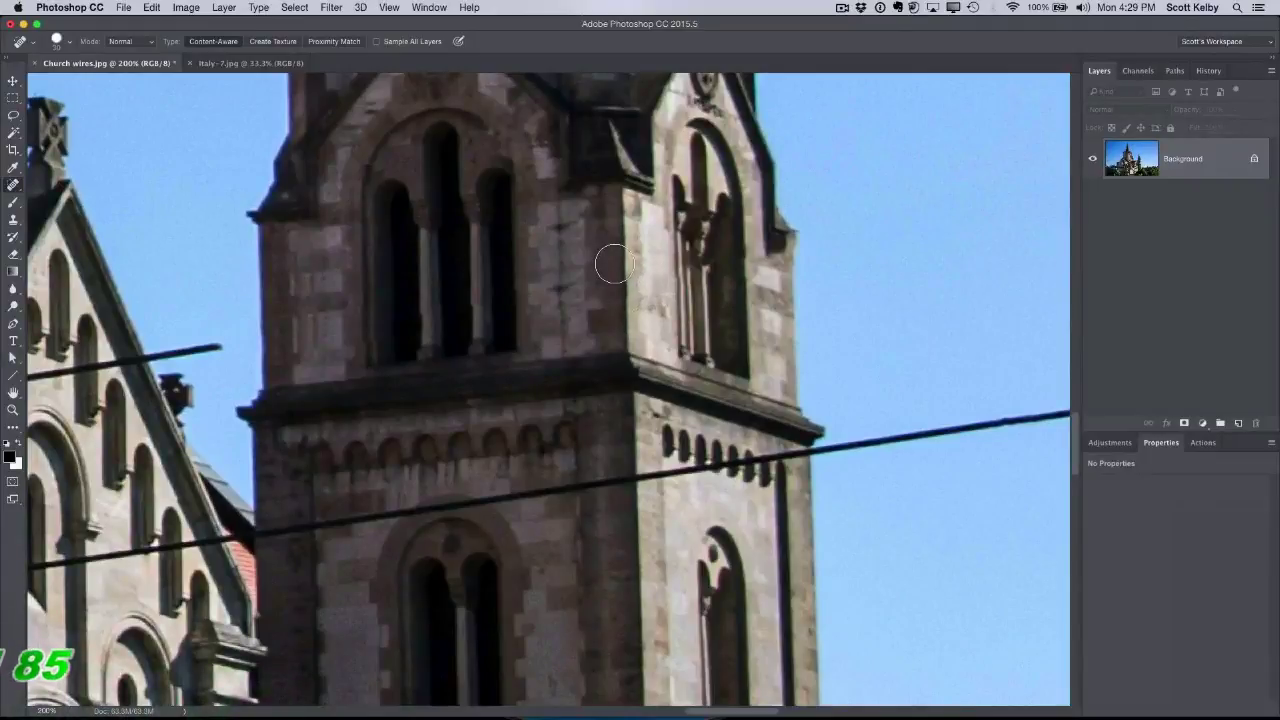
click(14, 220)
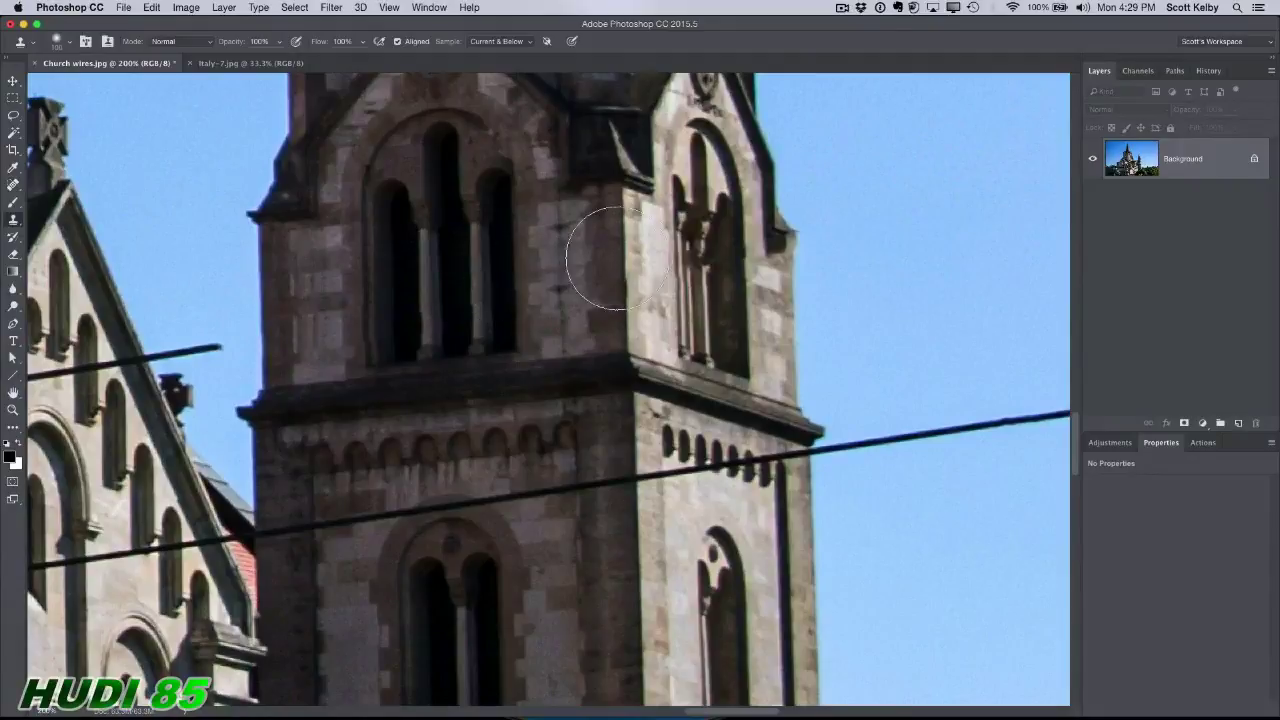
key(bracketleft)
key(bracketleft)
key(bracketleft)
key(bracketleft)
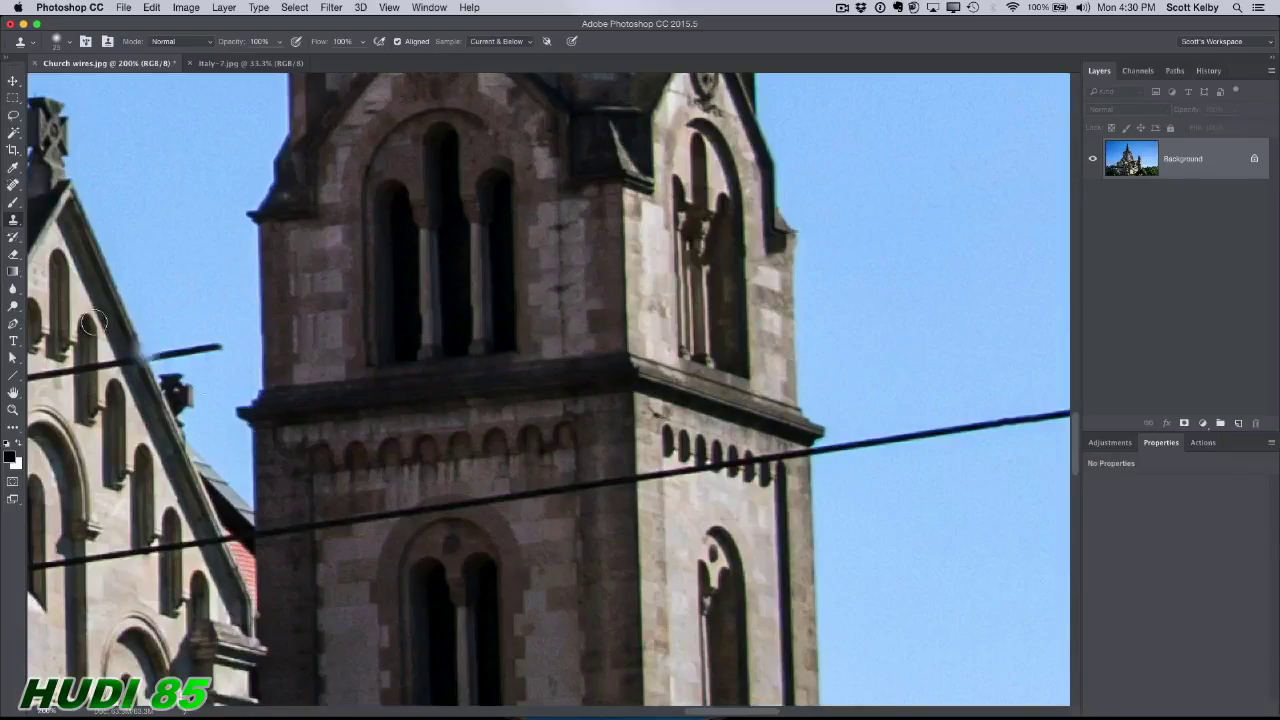
Remove the lower wire from the sky beside the tower and across the tower to the gable with a smaller Spot Healing Brush.
click(13, 186)
drag(873, 490, 634, 486)
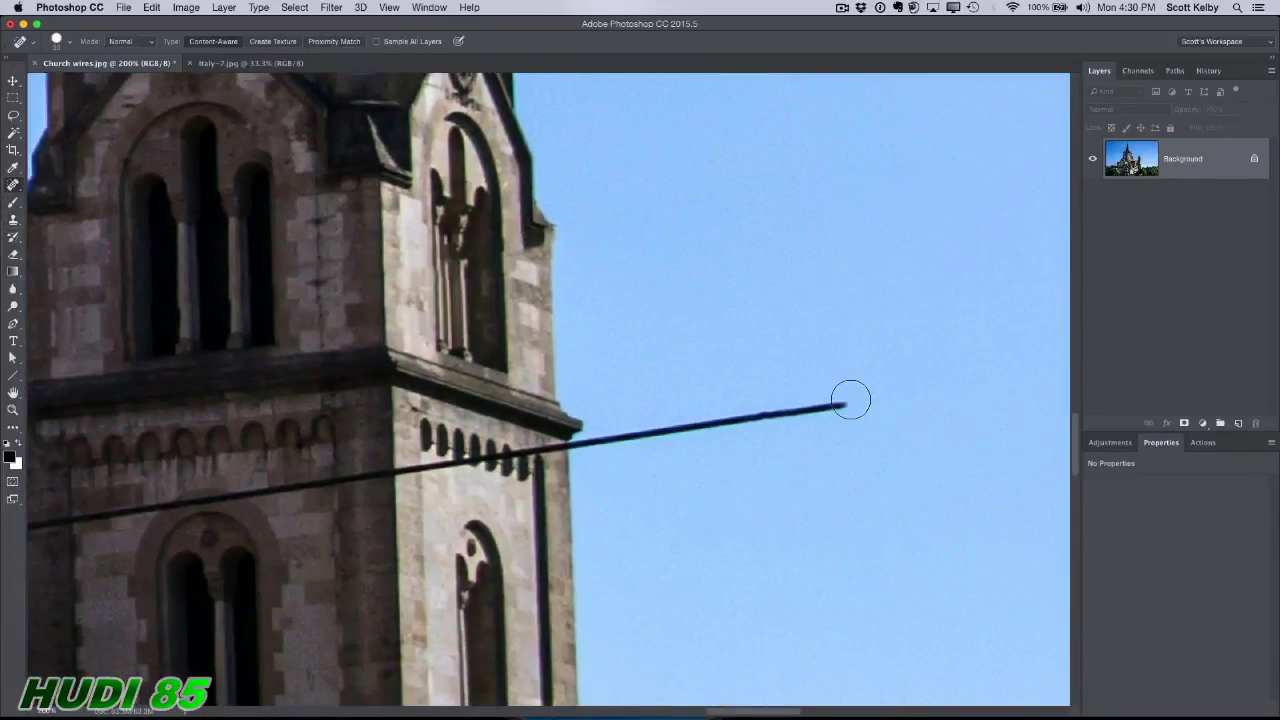
key(bracketleft)
key(bracketleft)
key(bracketleft)
key(bracketleft)
key(bracketright)
drag(687, 485, 1154, 383)
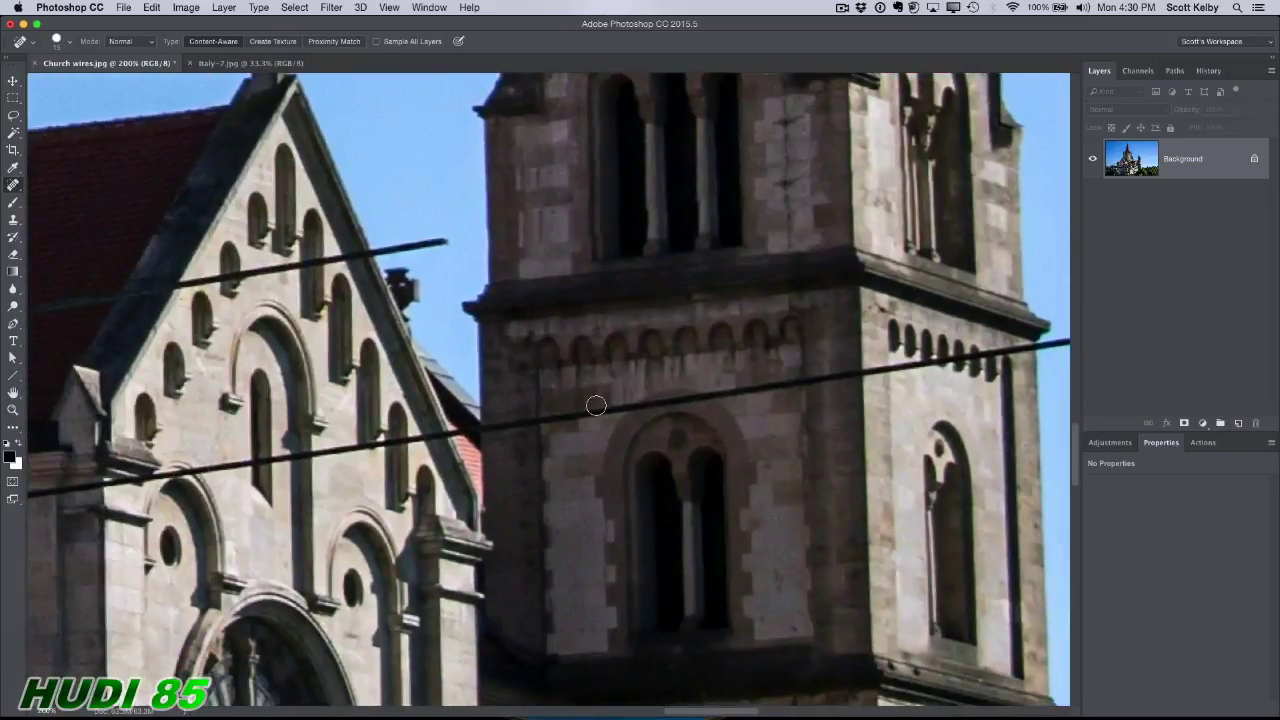
shift+click(411, 437)
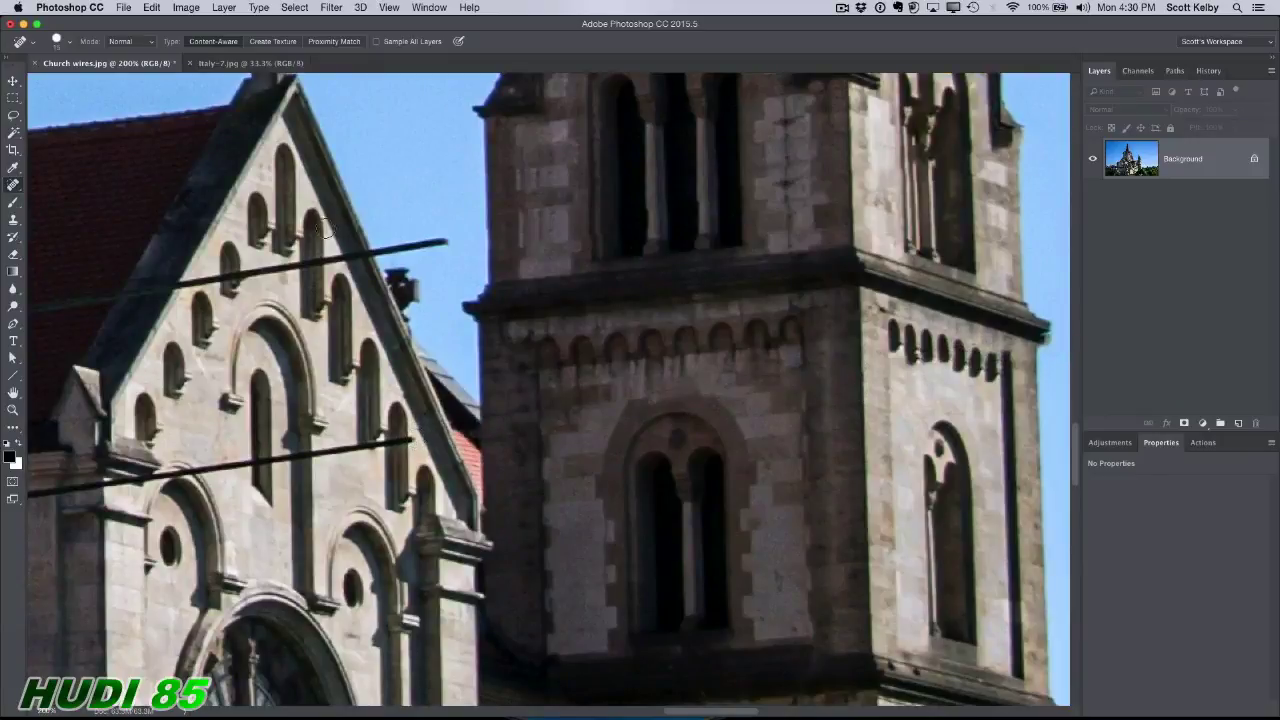
Try covering the upper wire across the gable and red roofs with one straight Clone Stamp stroke, and undo it.
click(14, 219)
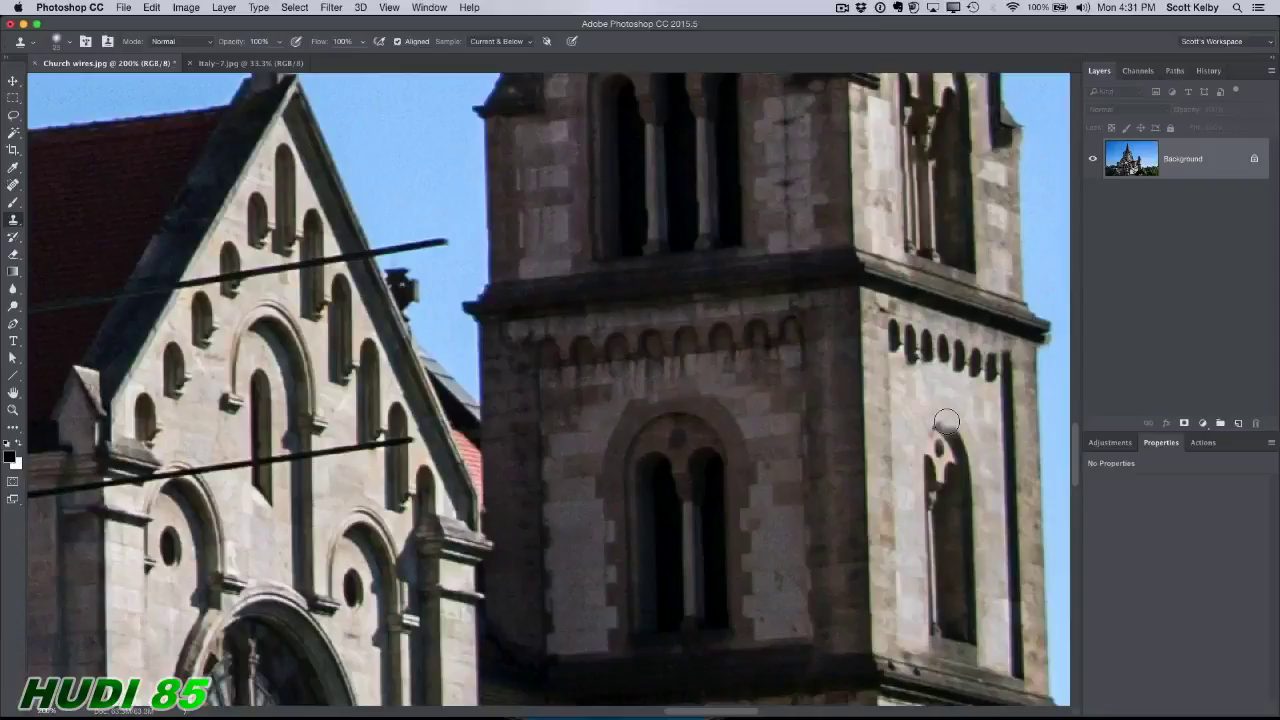
key(super+minus)
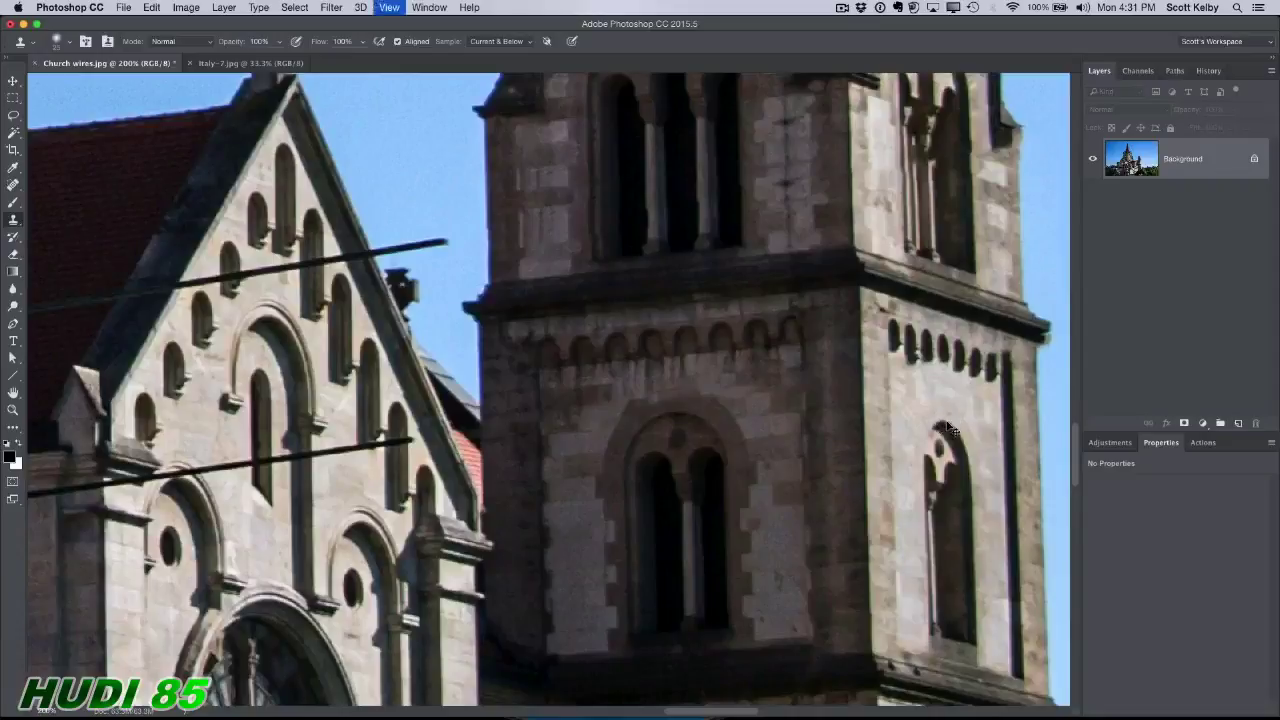
drag(671, 400, 1004, 356)
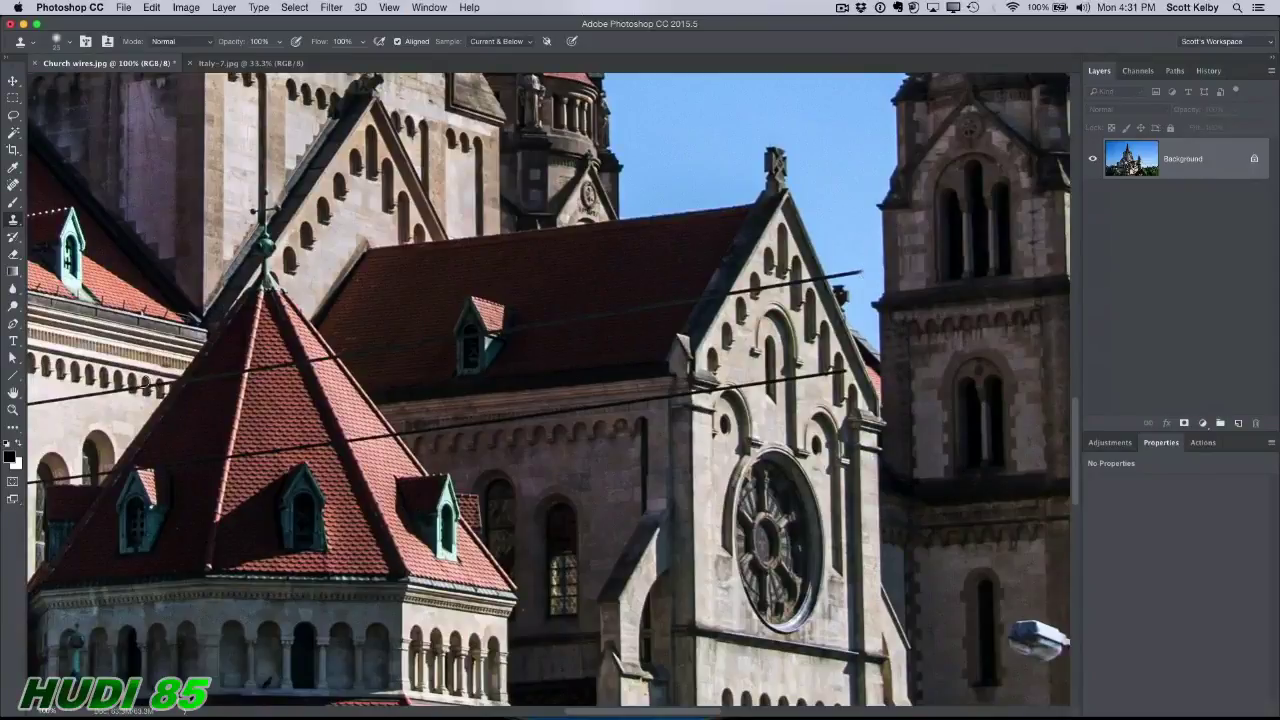
shift+click(79, 398)
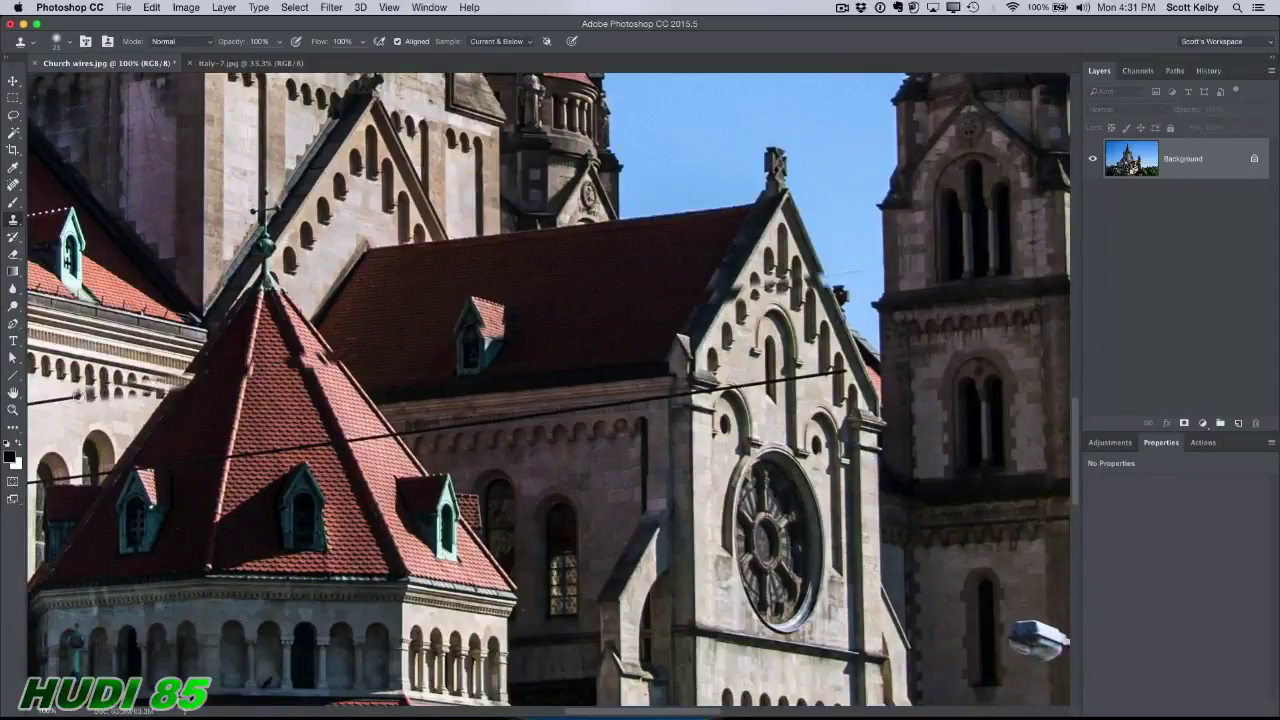
key(super+z)
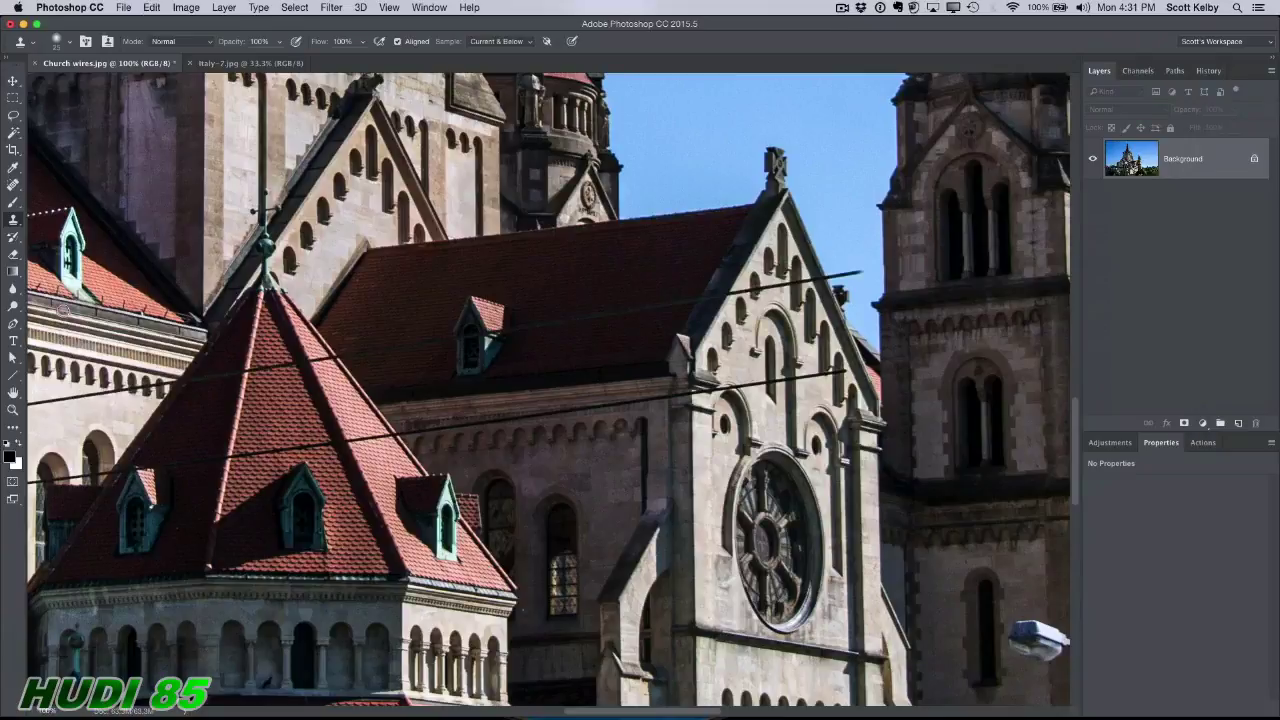
Remove both wires across the gable and the red roofs with straight Spot Healing Brush strokes.
click(12, 187)
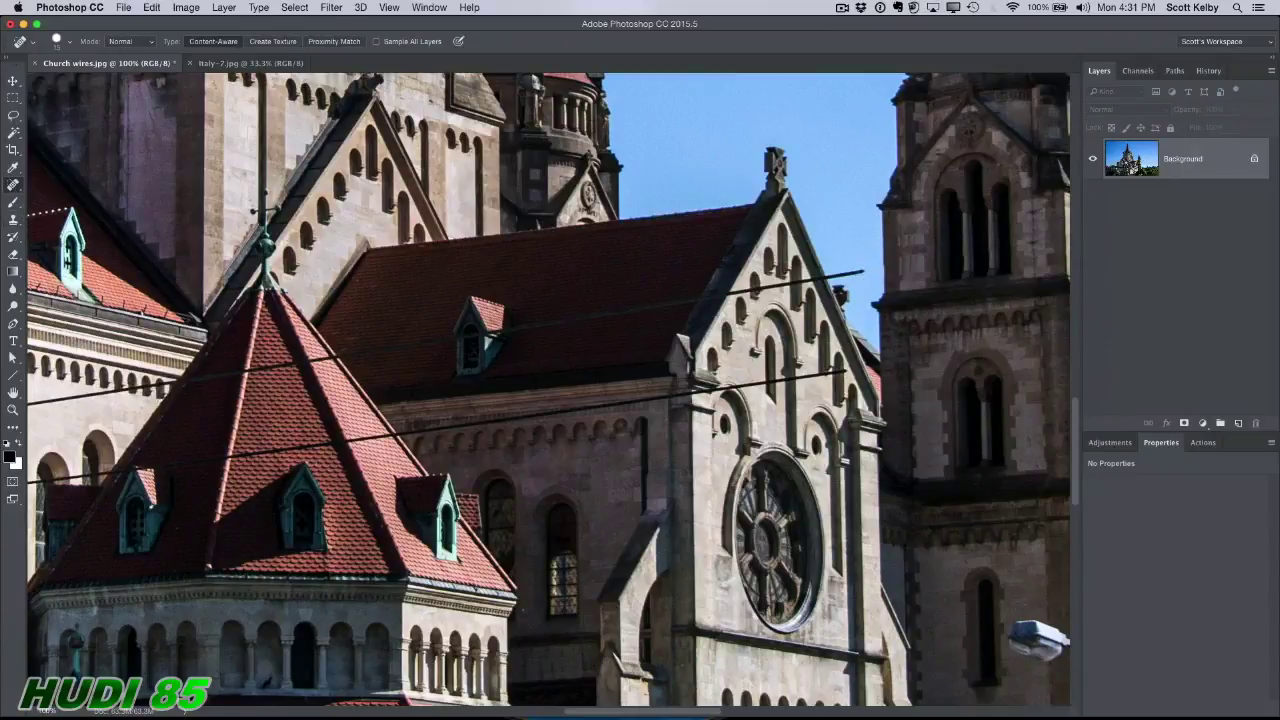
shift+click(86, 396)
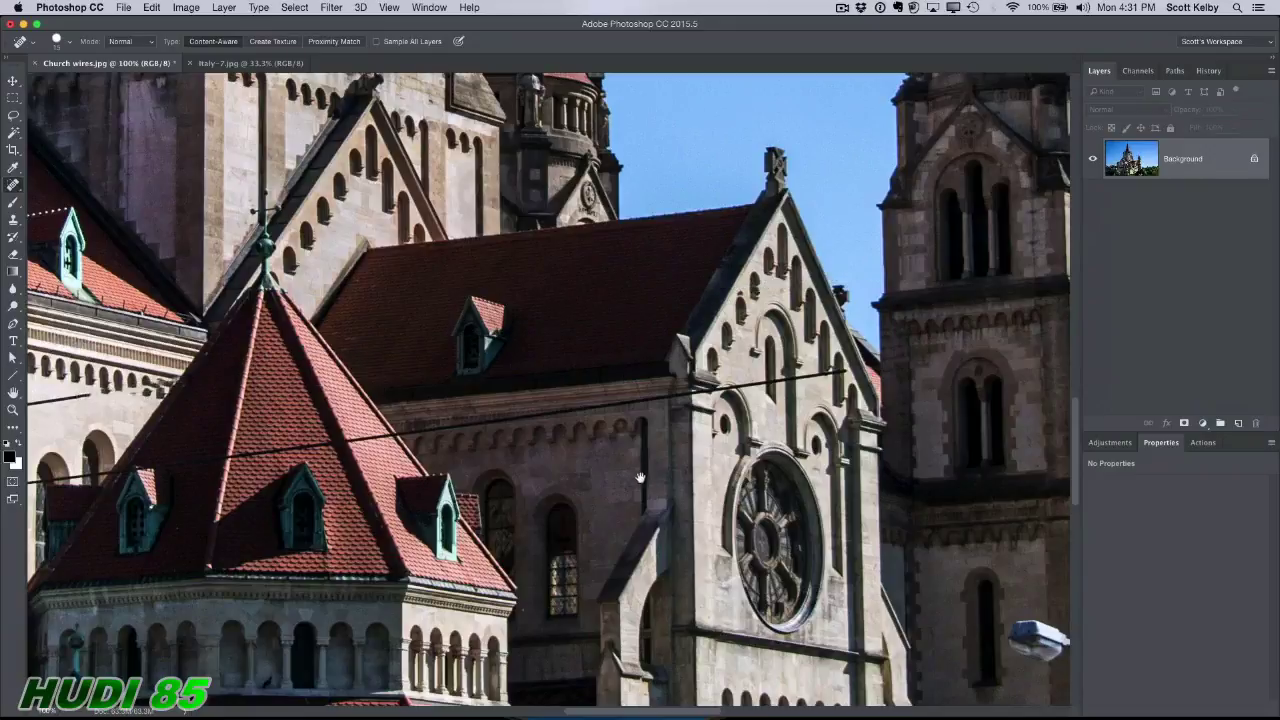
drag(640, 478, 730, 302)
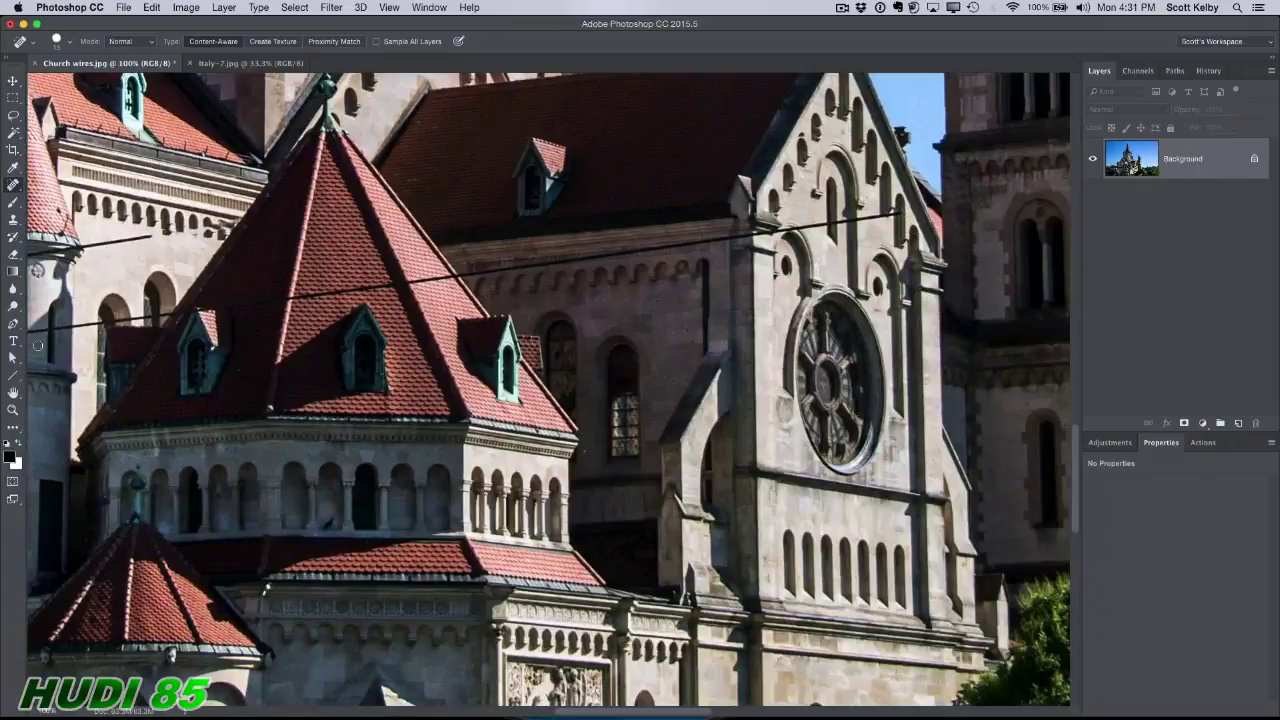
shift+click(86, 324)
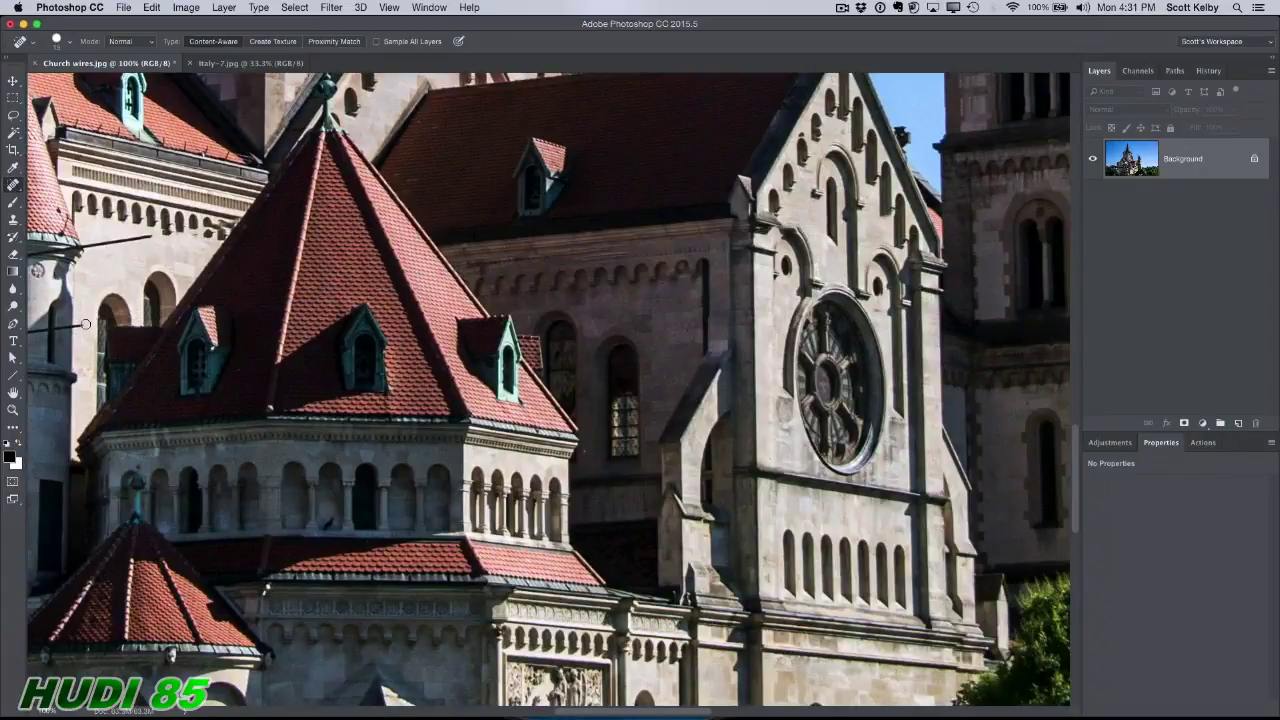
Remove both wires across the small round turret and the curved church wall with straight Spot Healing Brush strokes.
drag(744, 296, 1138, 291)
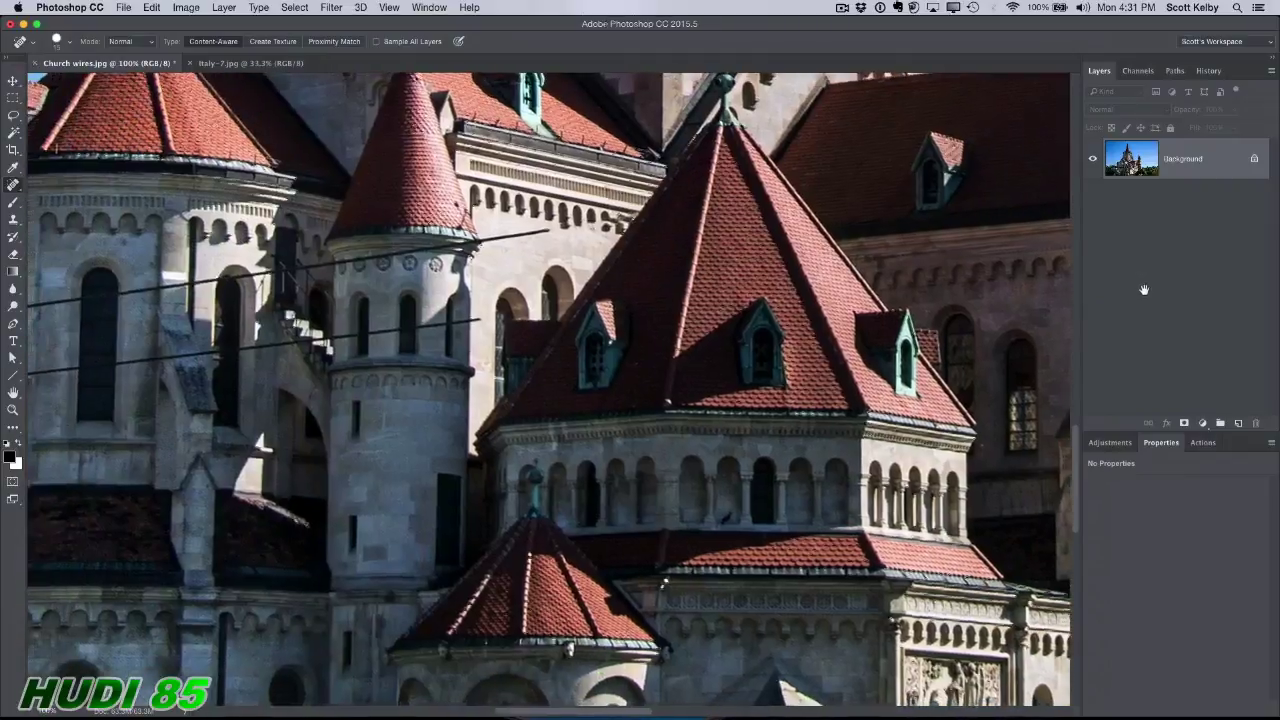
drag(718, 354, 1012, 306)
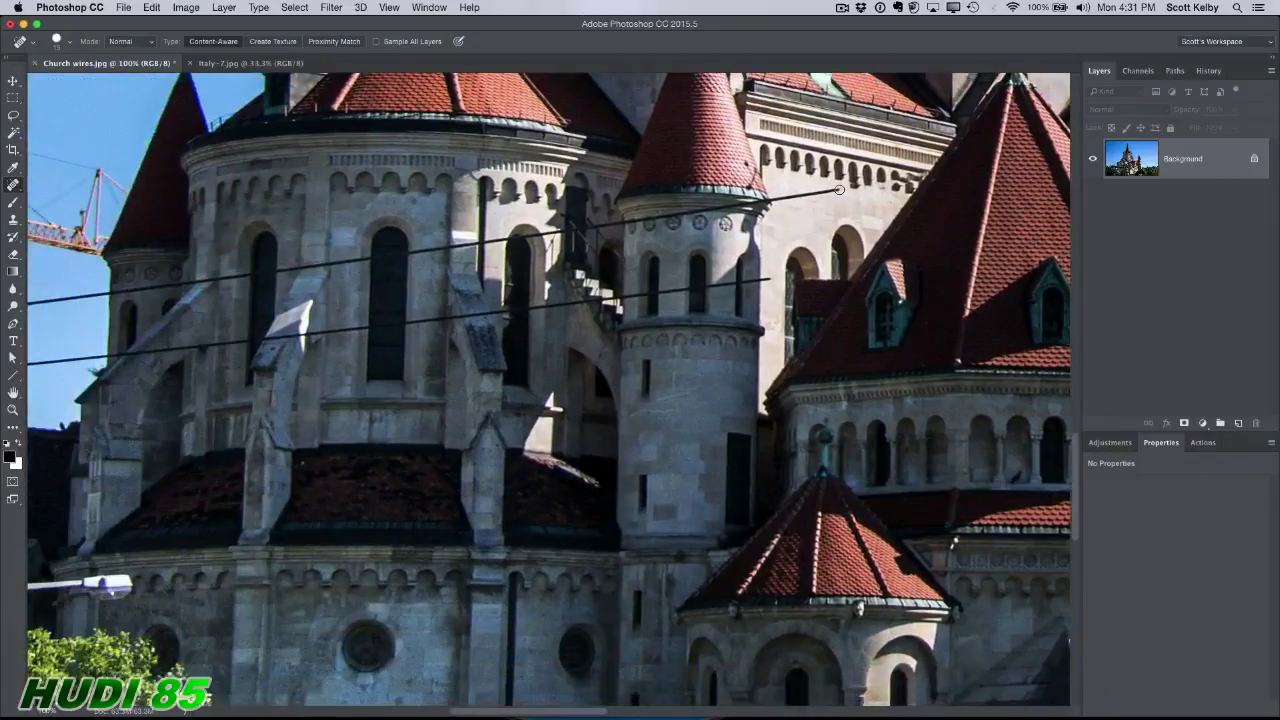
shift+click(77, 297)
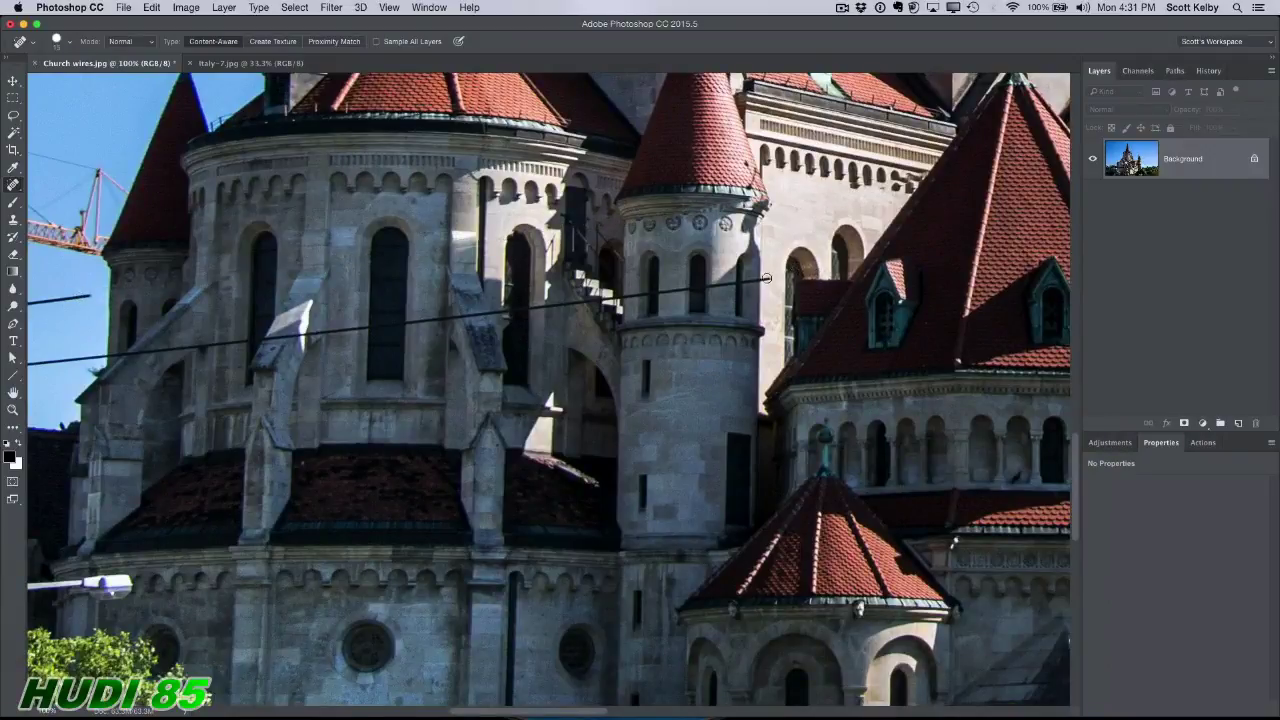
shift+click(82, 358)
Remove both wires running past the crane and over the green-roofed building with straight Spot Healing Brush strokes.
mouse_move(254, 374)
mouse_down()
mouse_move(344, 379)
mouse_move(860, 329)
mouse_up()
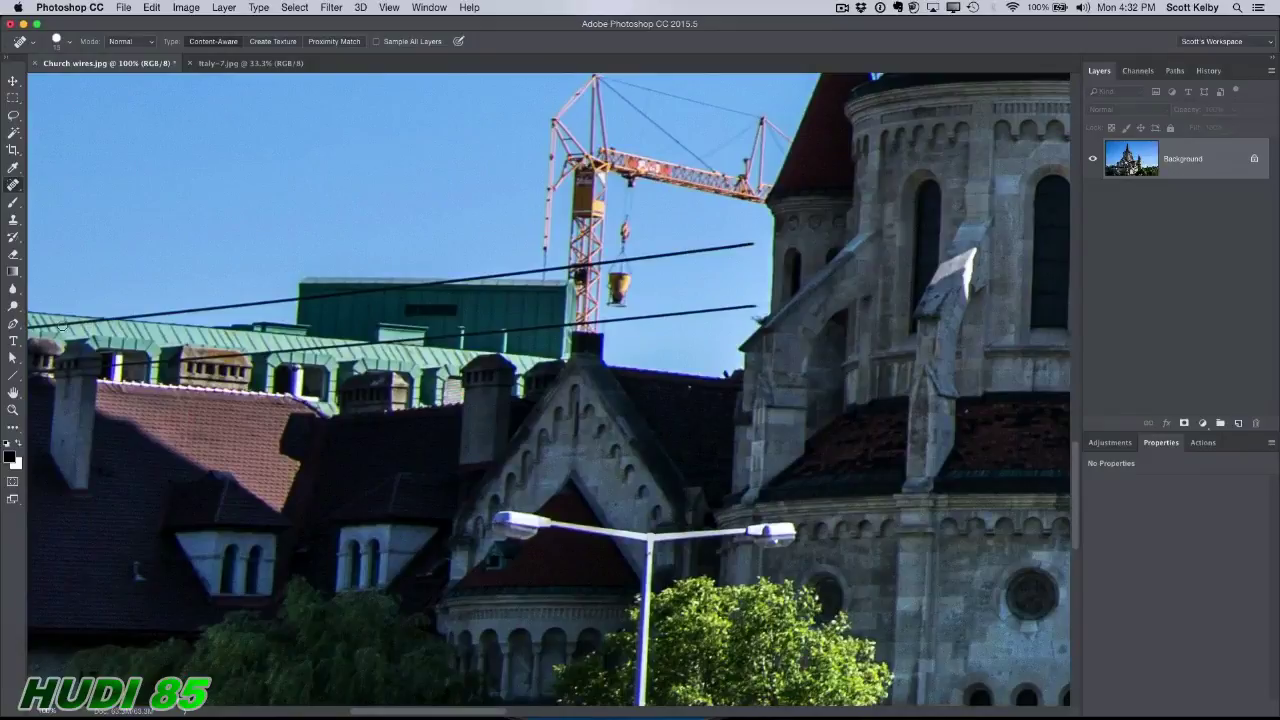
shift+click(62, 325)
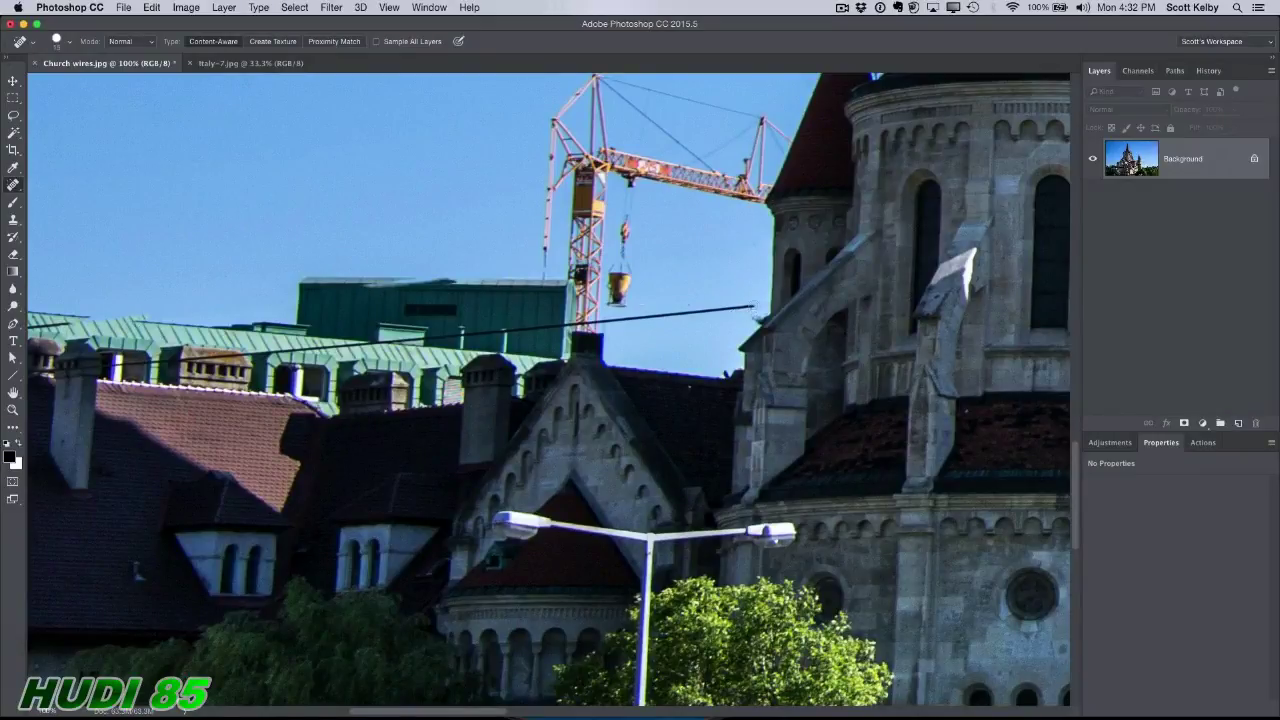
shift+click(45, 372)
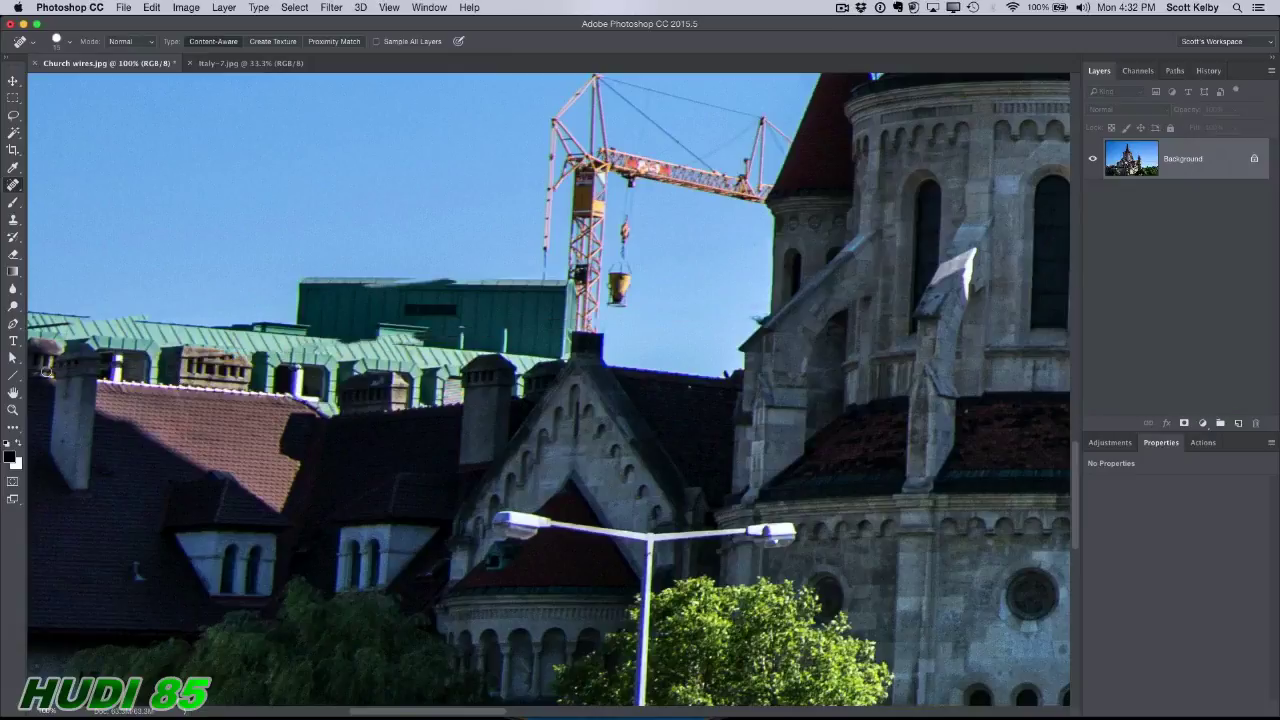
Rebuild the broken ridge line of the green roof with the Clone Stamp, sampling the intact roof edge beside the gap.
drag(221, 434, 516, 434)
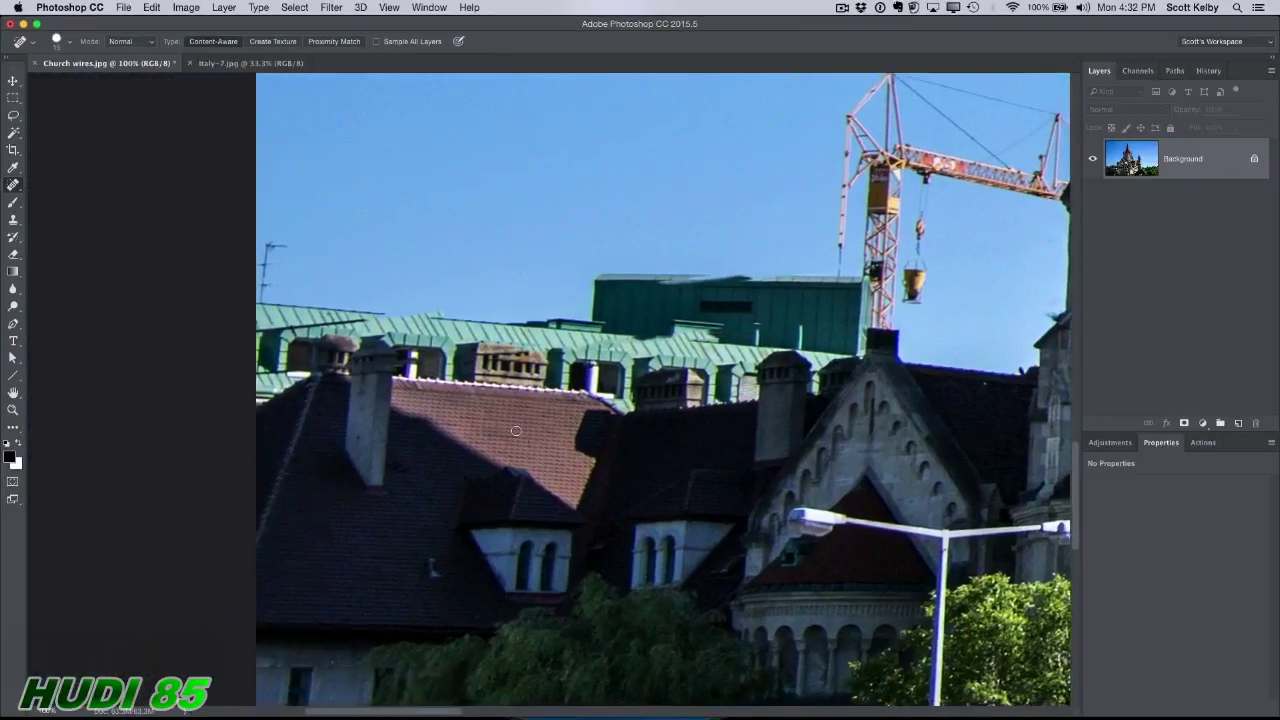
key(super+equal)
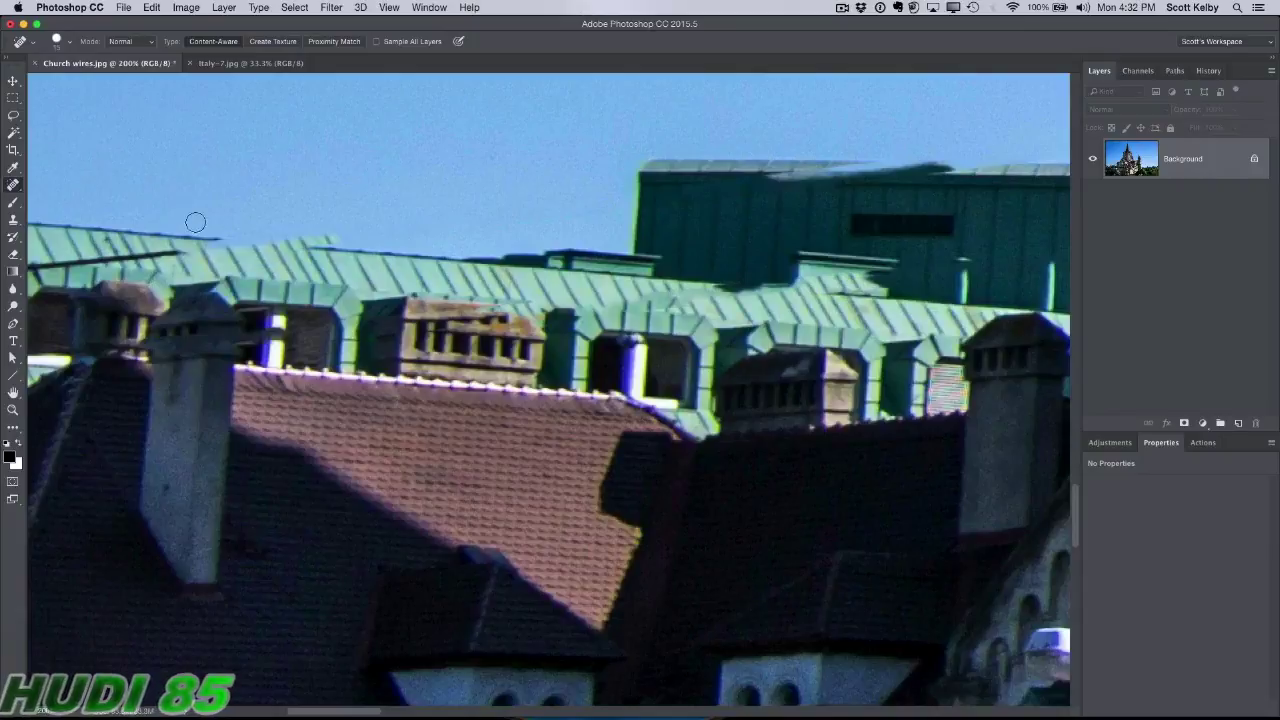
key(s)
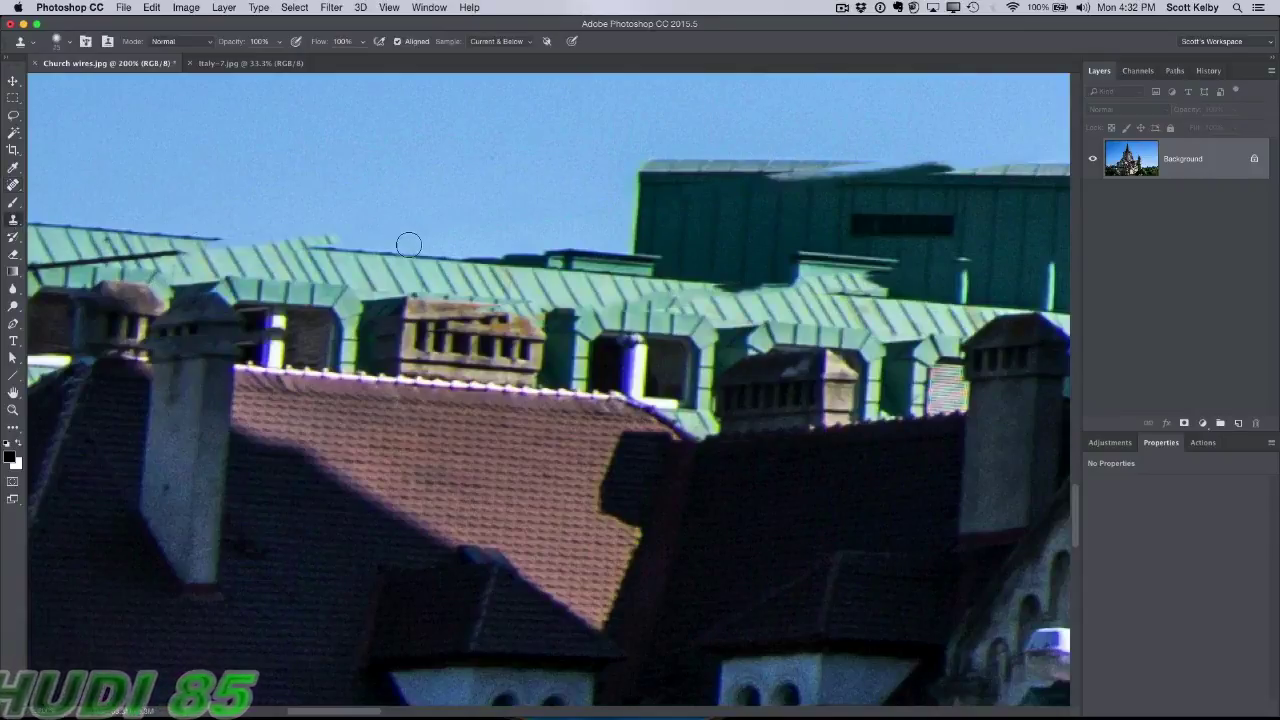
alt+click(90, 228)
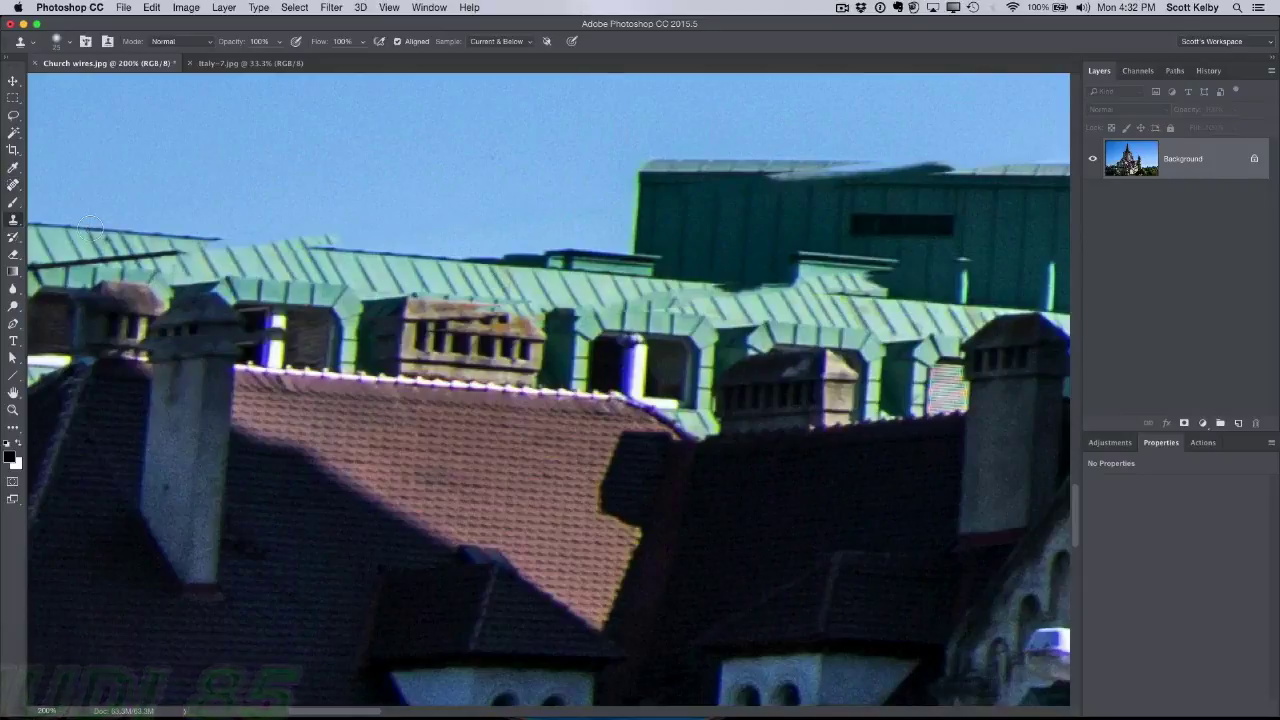
click(167, 172)
key(super+z)
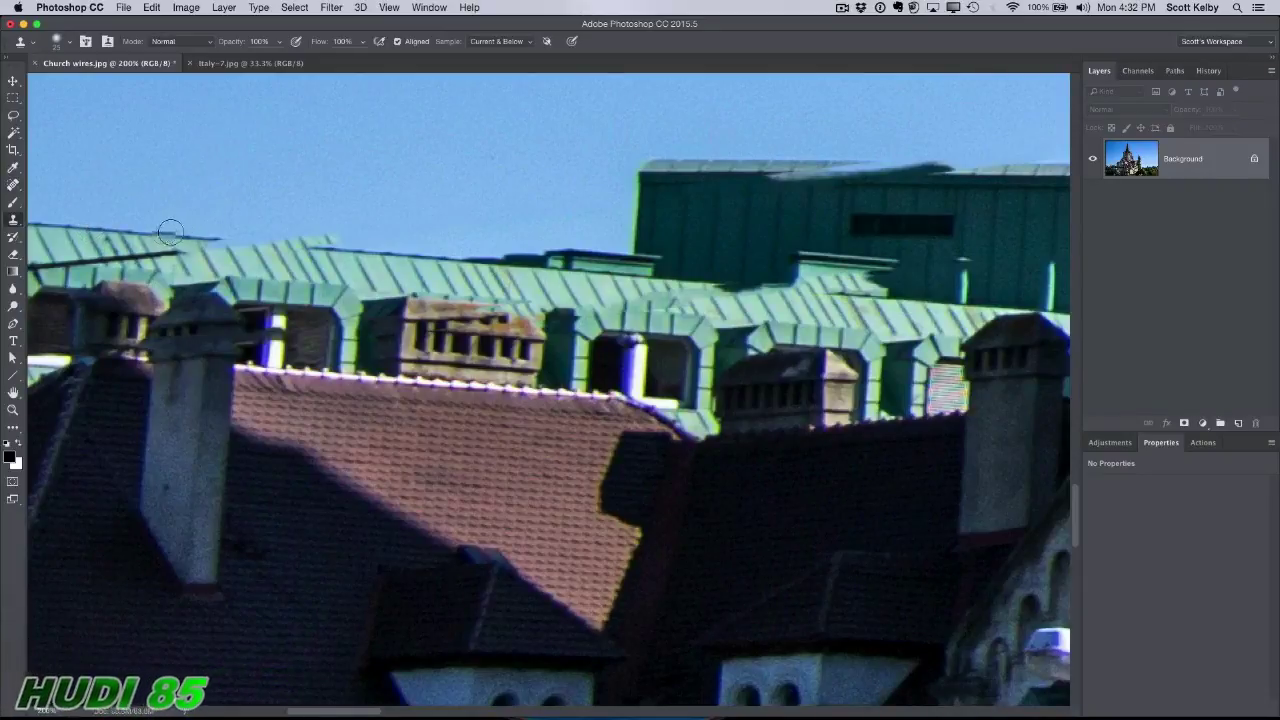
drag(213, 239, 221, 239)
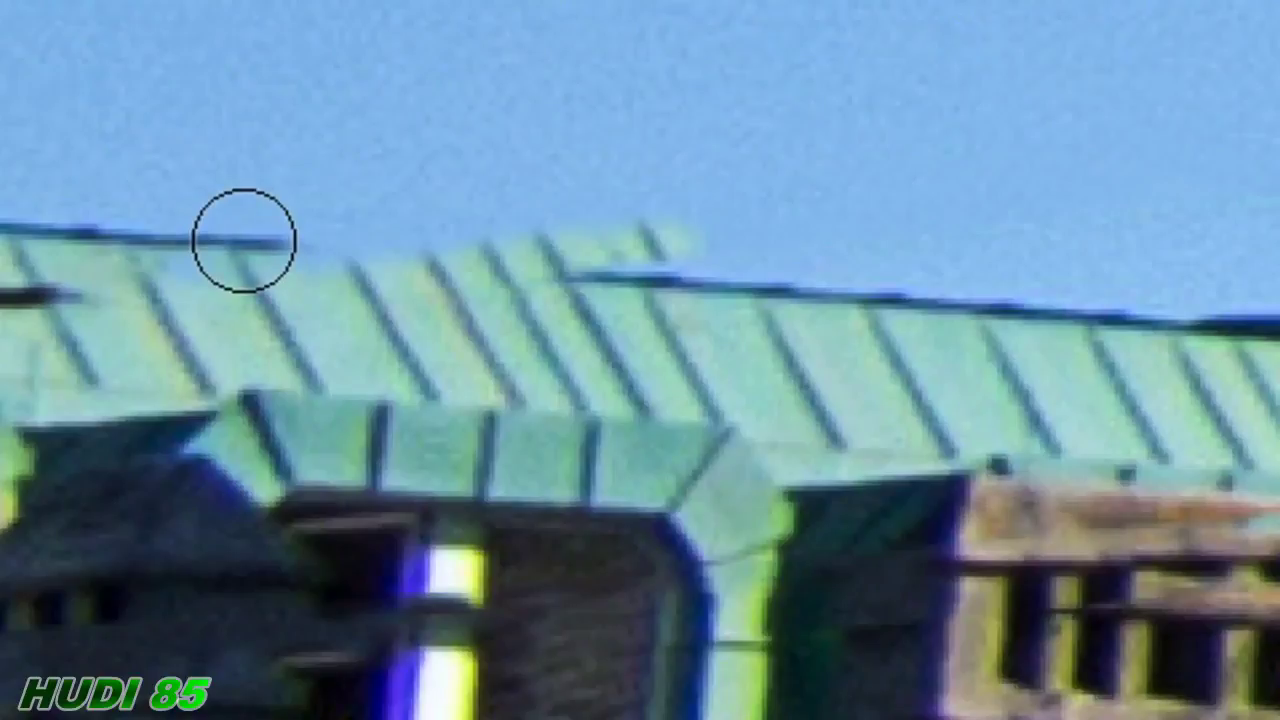
mouse_move(244, 241)
mouse_down()
mouse_move(575, 251)
mouse_move(671, 243)
mouse_move(639, 216)
mouse_up()
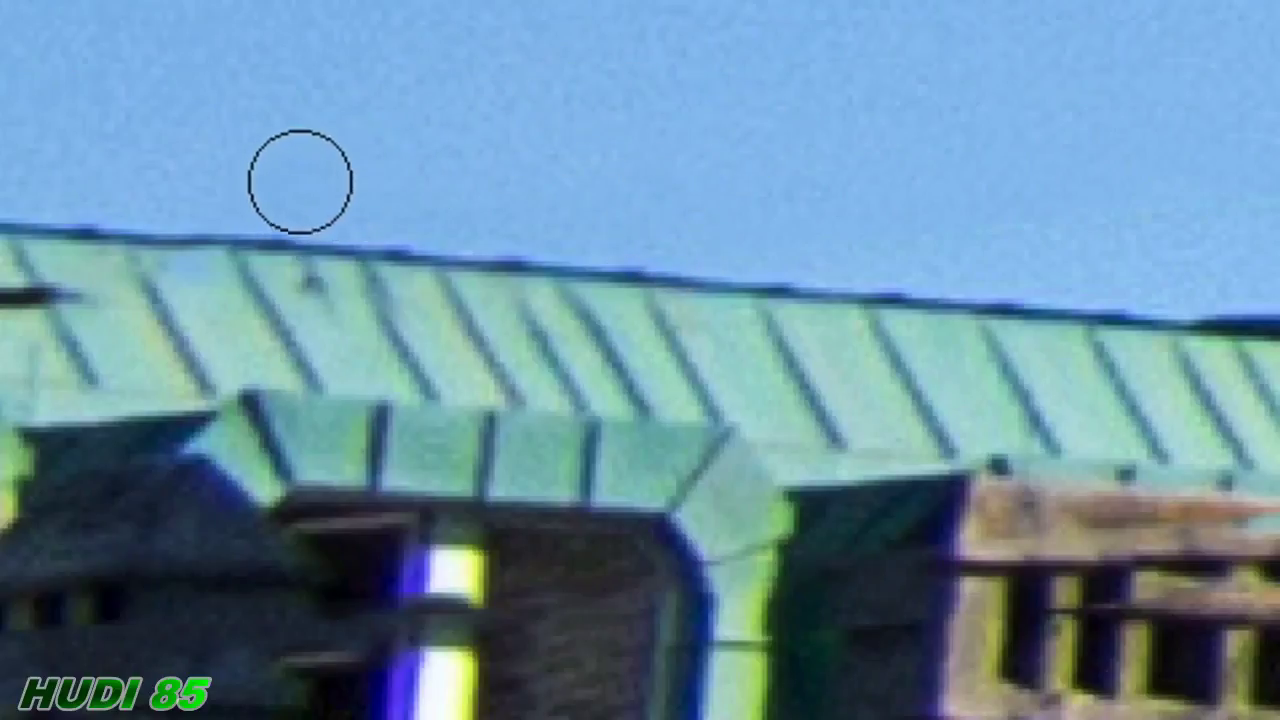
Clone clean green roof texture over the dark smudge below the rebuilt ridge with a much smaller brush, and resample farther along the roof.
key(bracketleft)
key(bracketleft)
key(bracketleft)
key(bracketleft)
key(bracketleft)
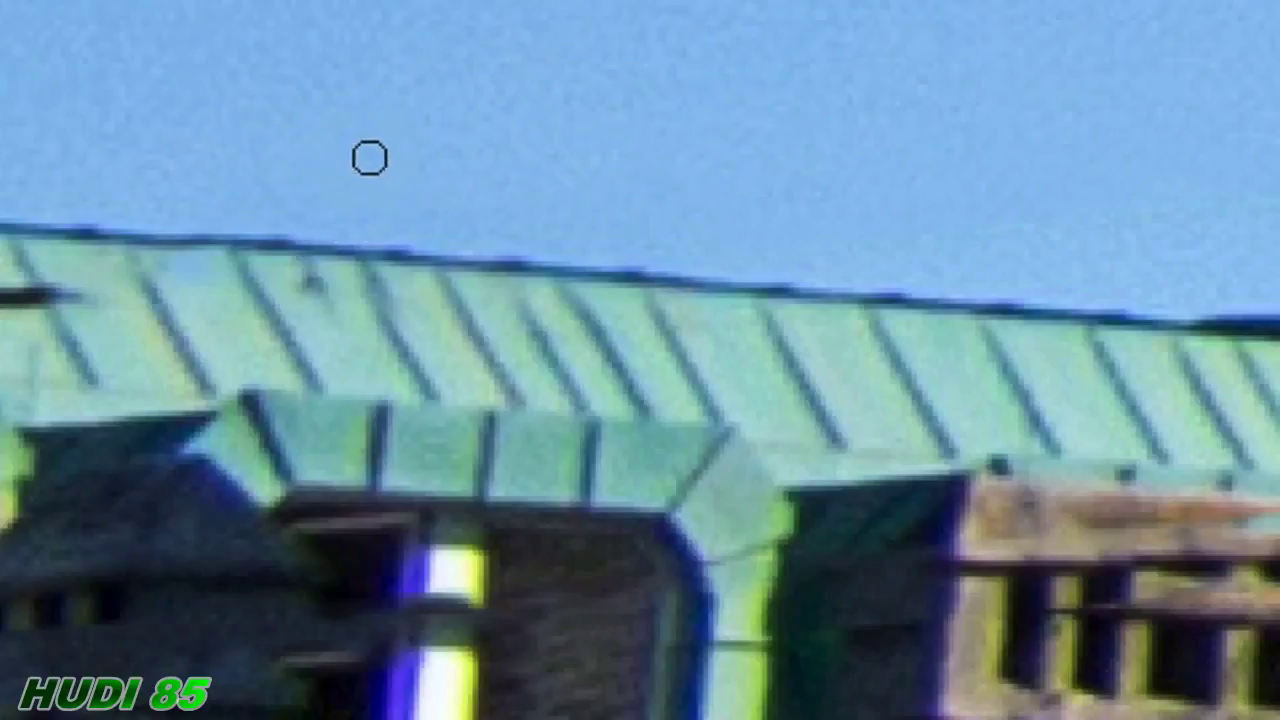
scroll(351, 337, down, 1)
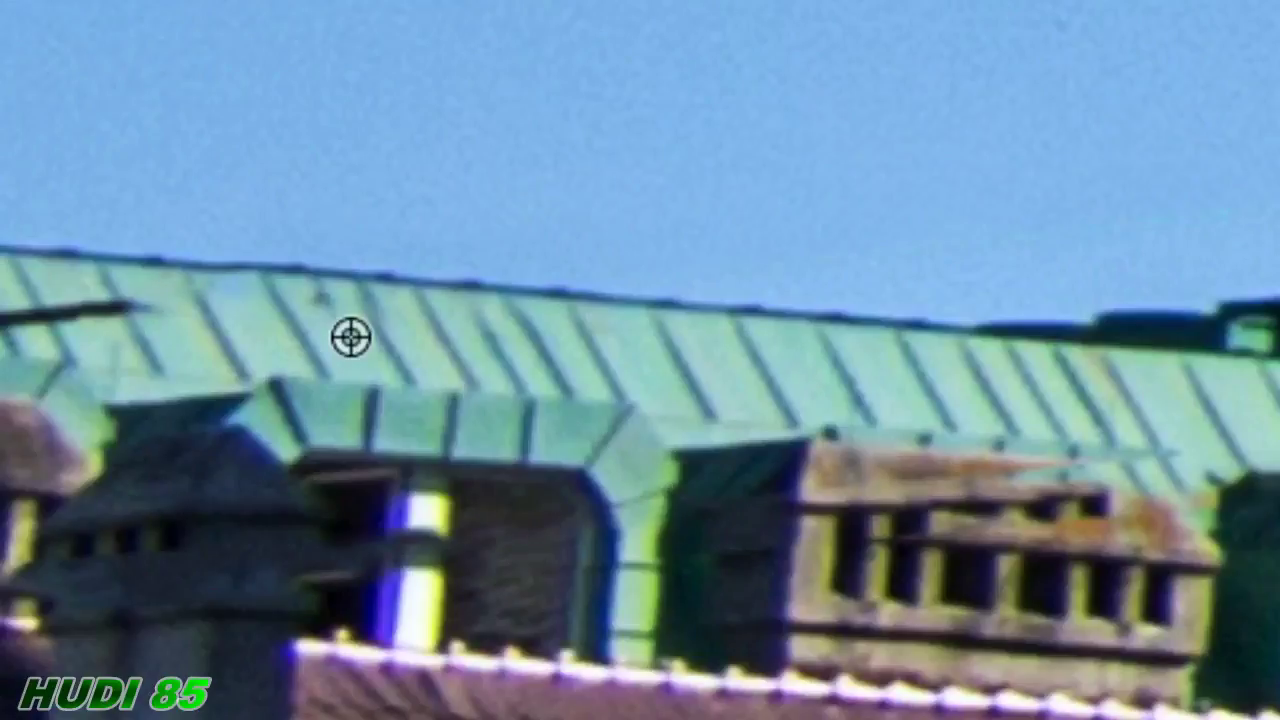
alt+click(351, 337)
drag(335, 320, 320, 295)
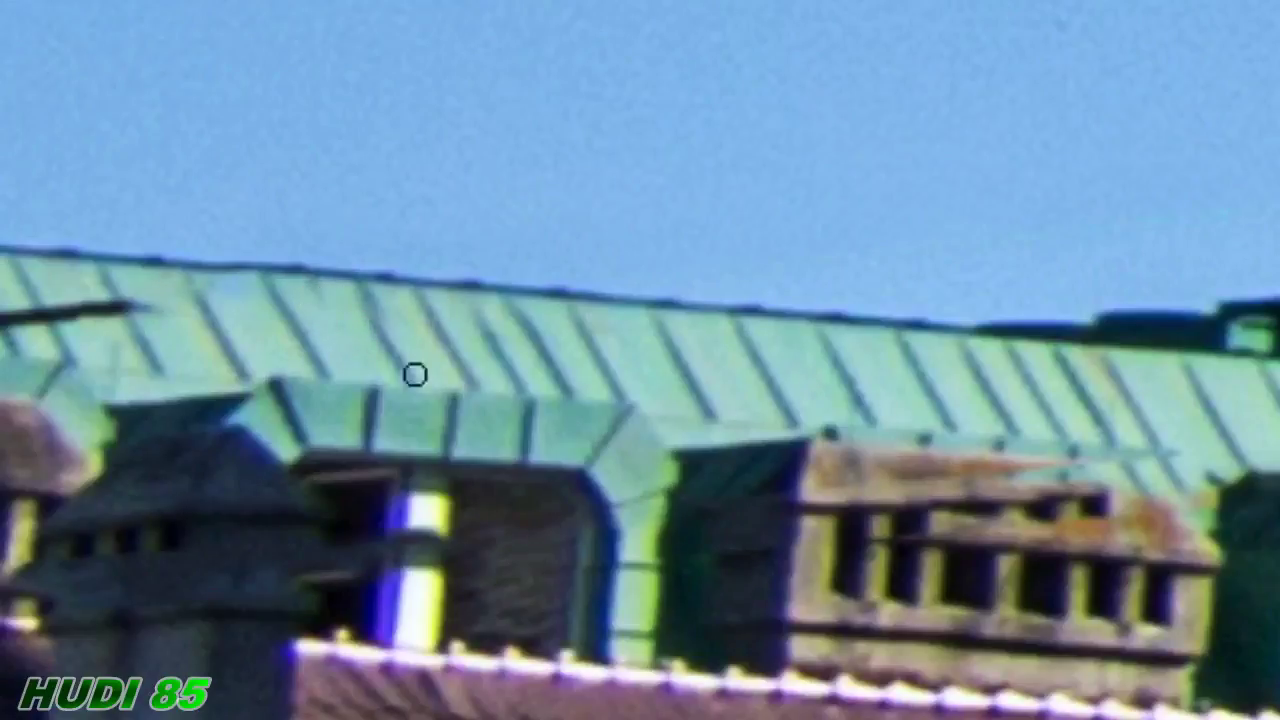
alt+click(498, 350)
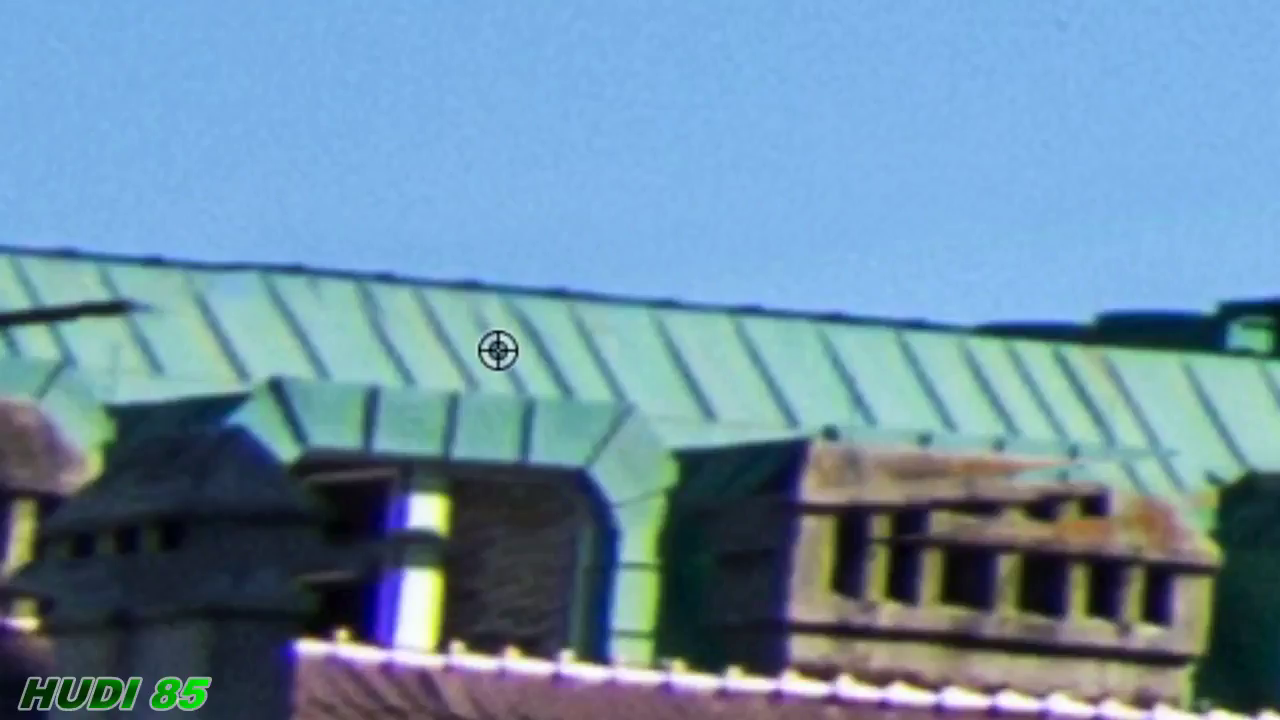